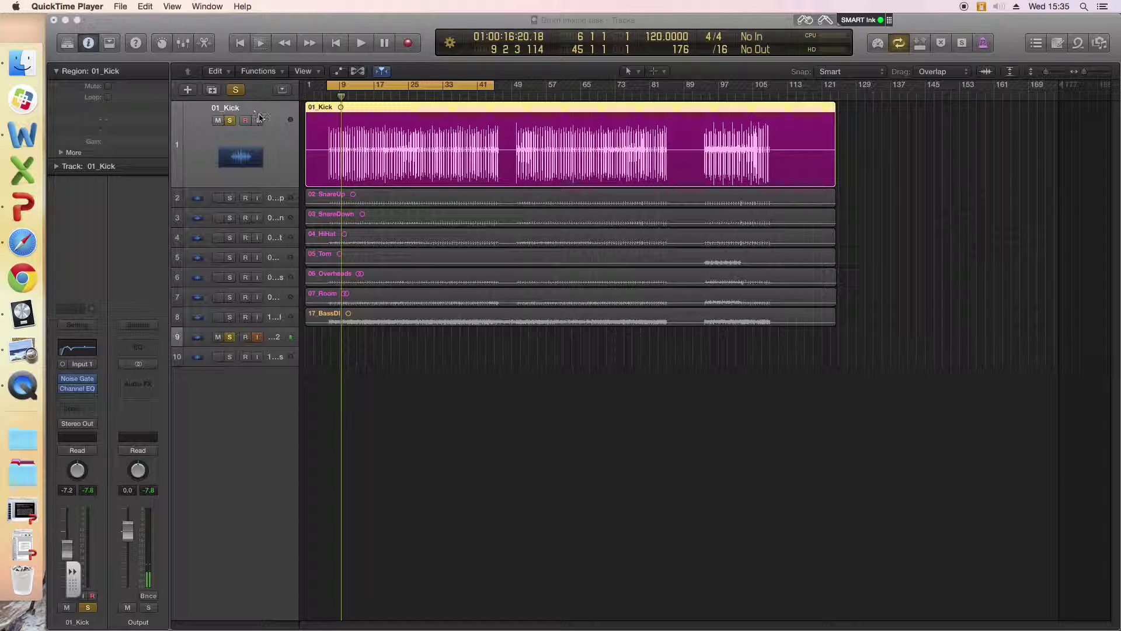
Step: Unsolo the kick, re-enable its Noise Gate, and make 03_SnareDown taller
click(229, 121)
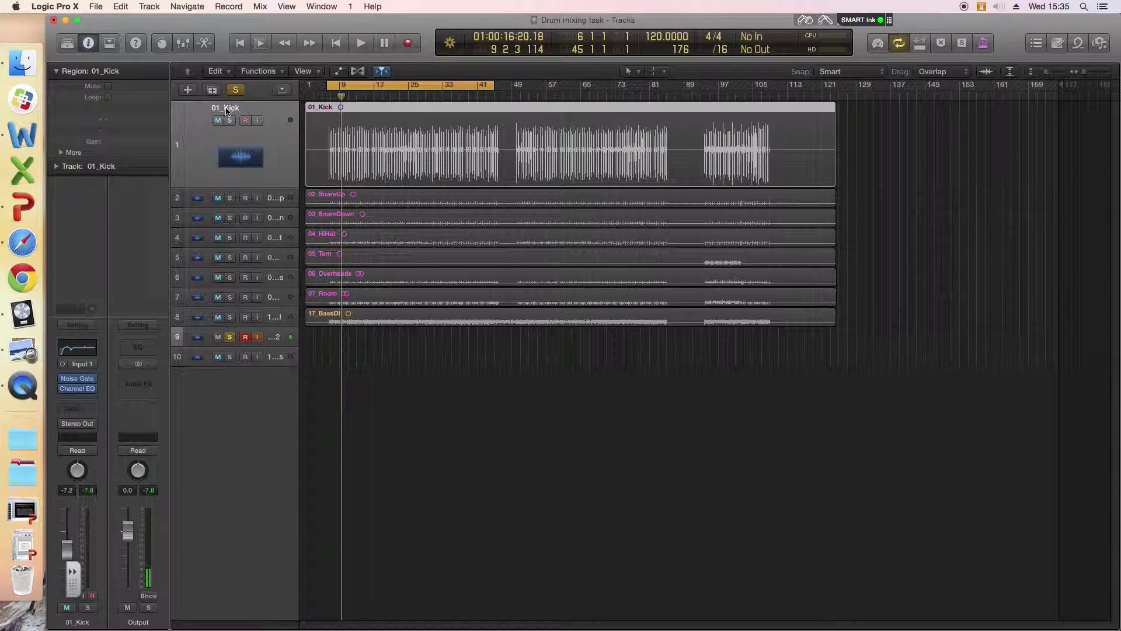
click(63, 378)
click(184, 196)
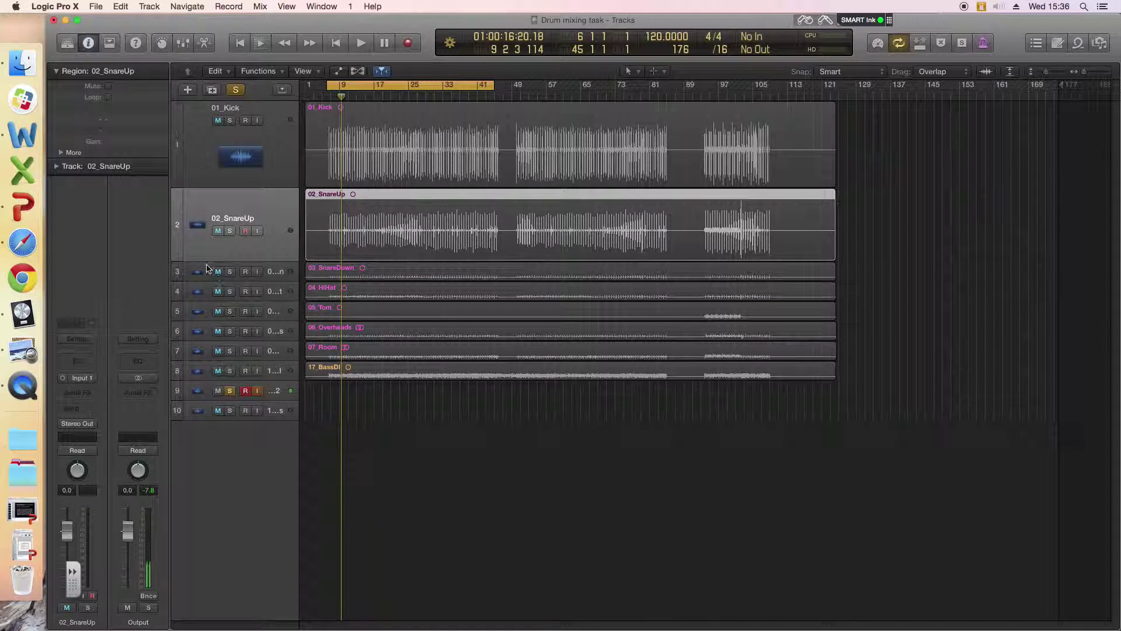
click(208, 271)
drag(201, 282, 200, 334)
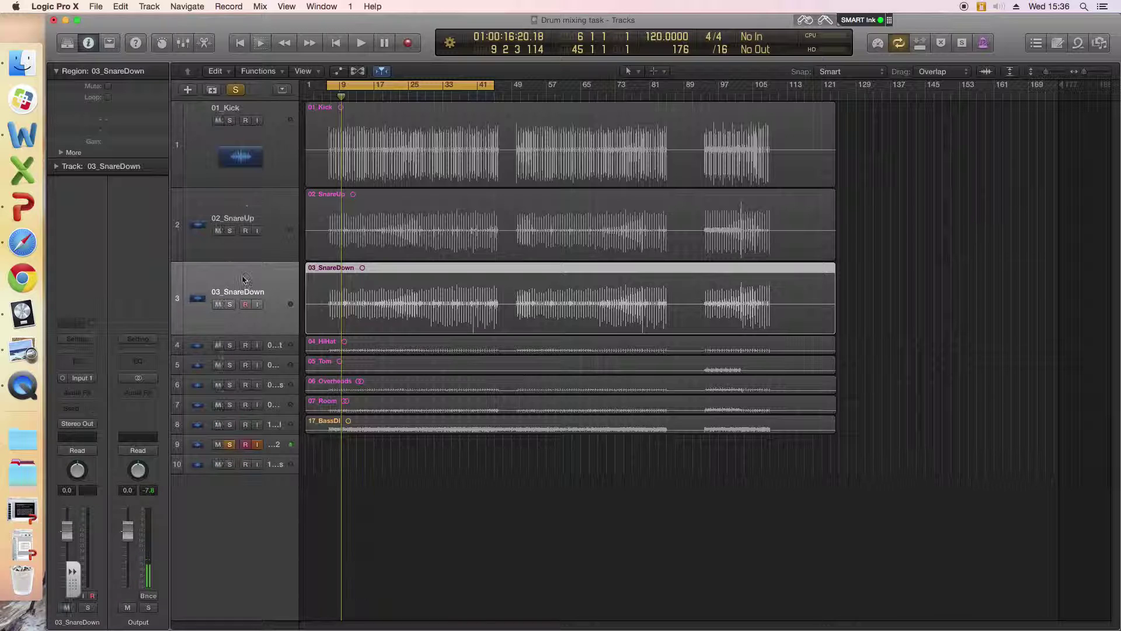
Step: Solo 02_SnareUp and play a short pass to hear the top snare alone
click(230, 231)
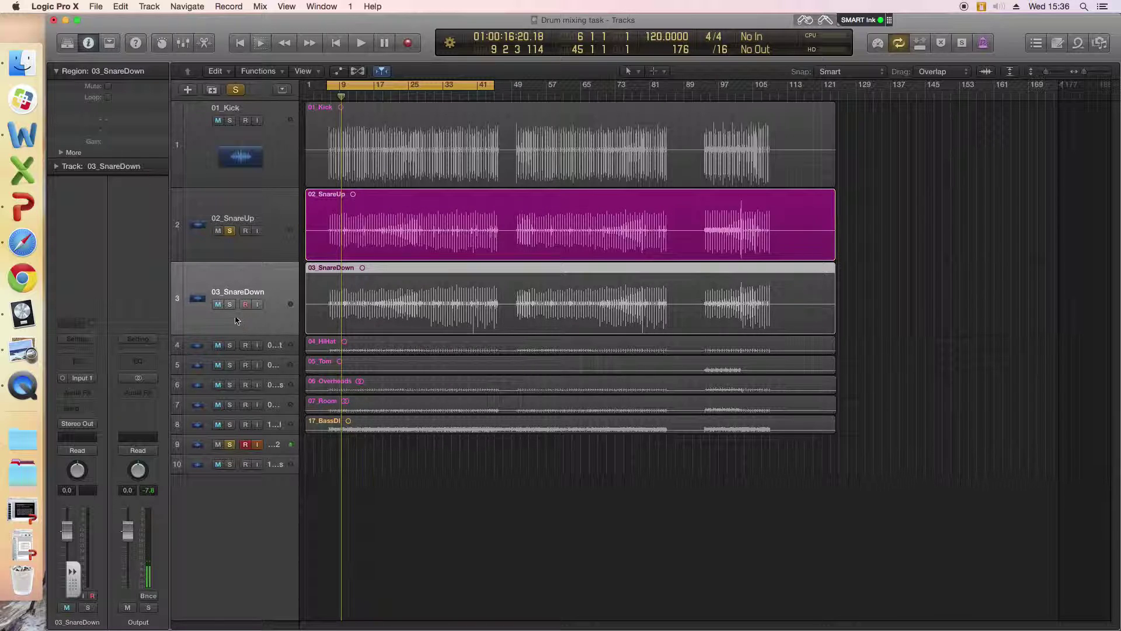
click(230, 228)
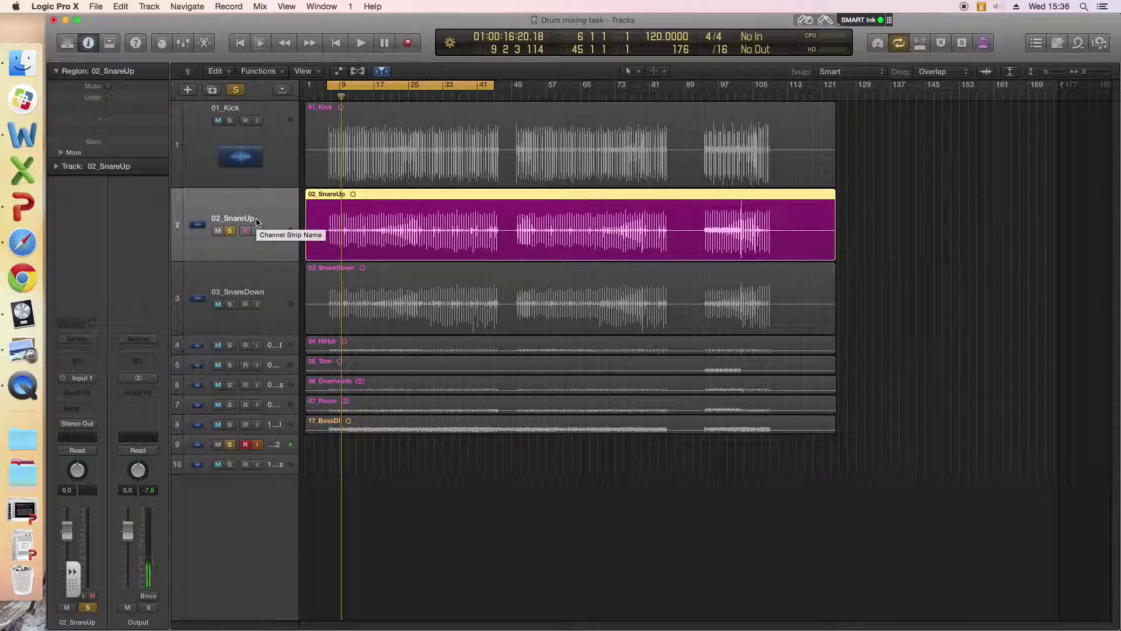
key(space)
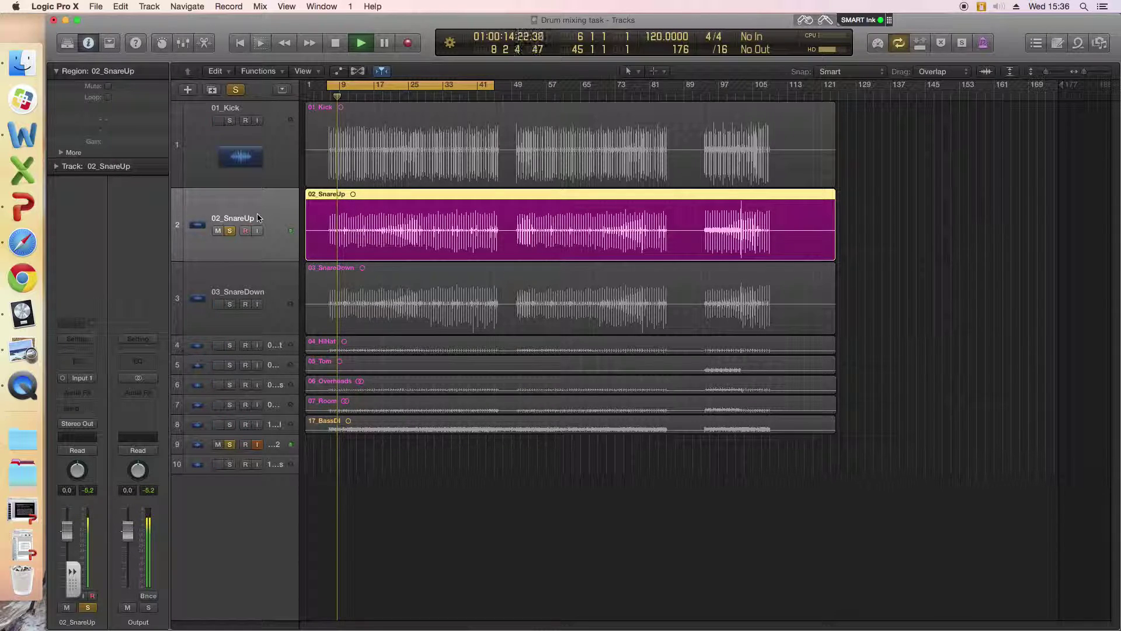
key(space)
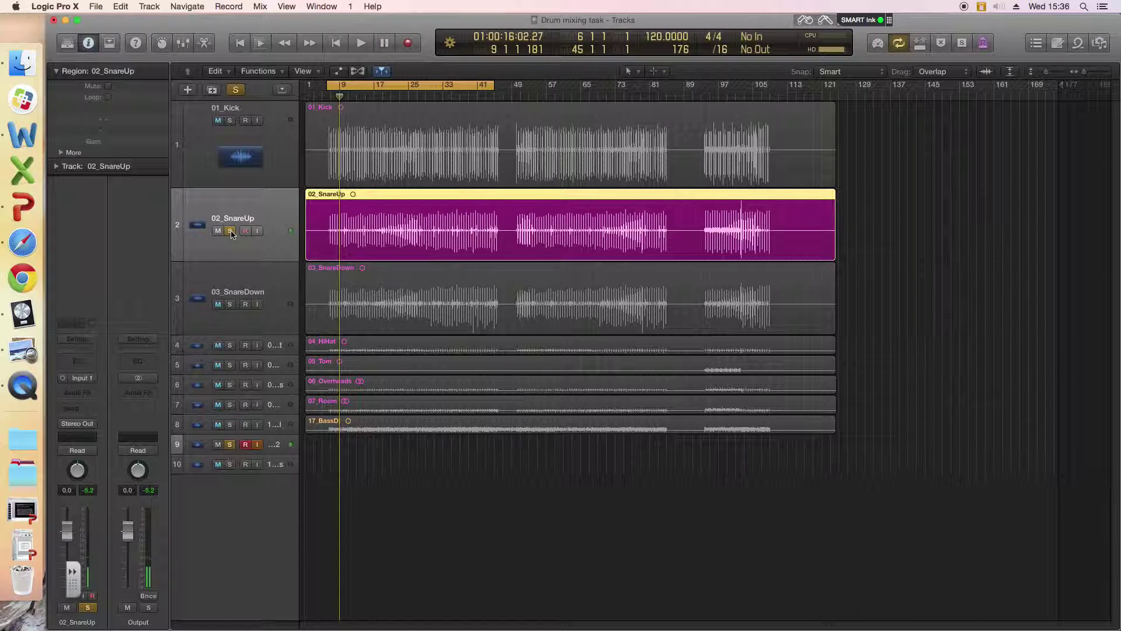
Step: Solo 03_SnareDown and play a short pass of the bottom snare
click(251, 274)
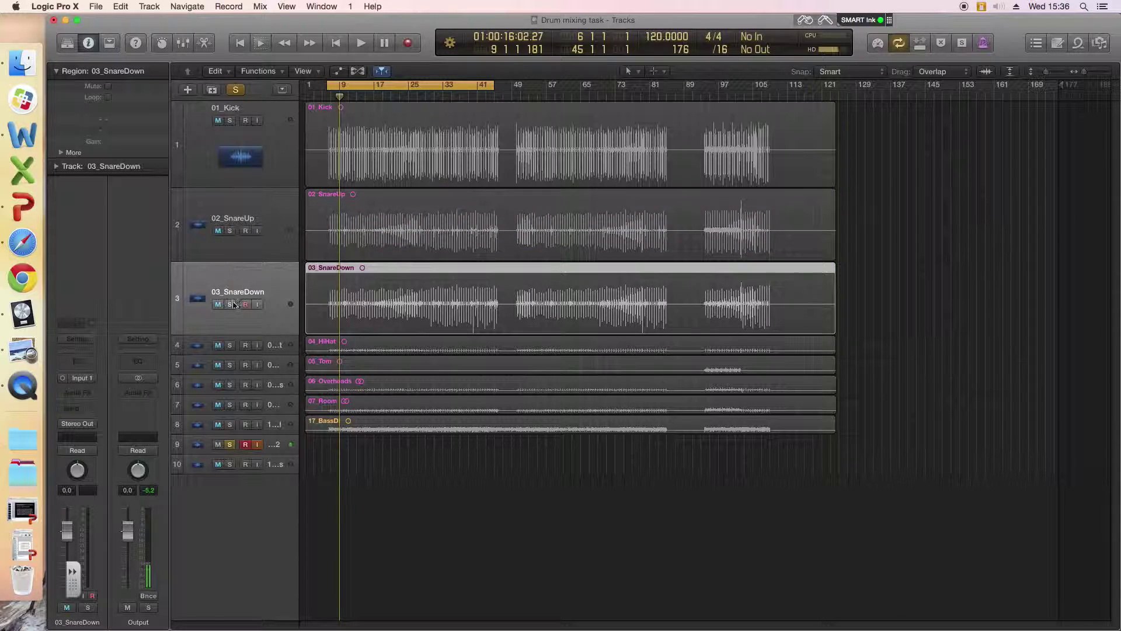
click(254, 285)
key(space)
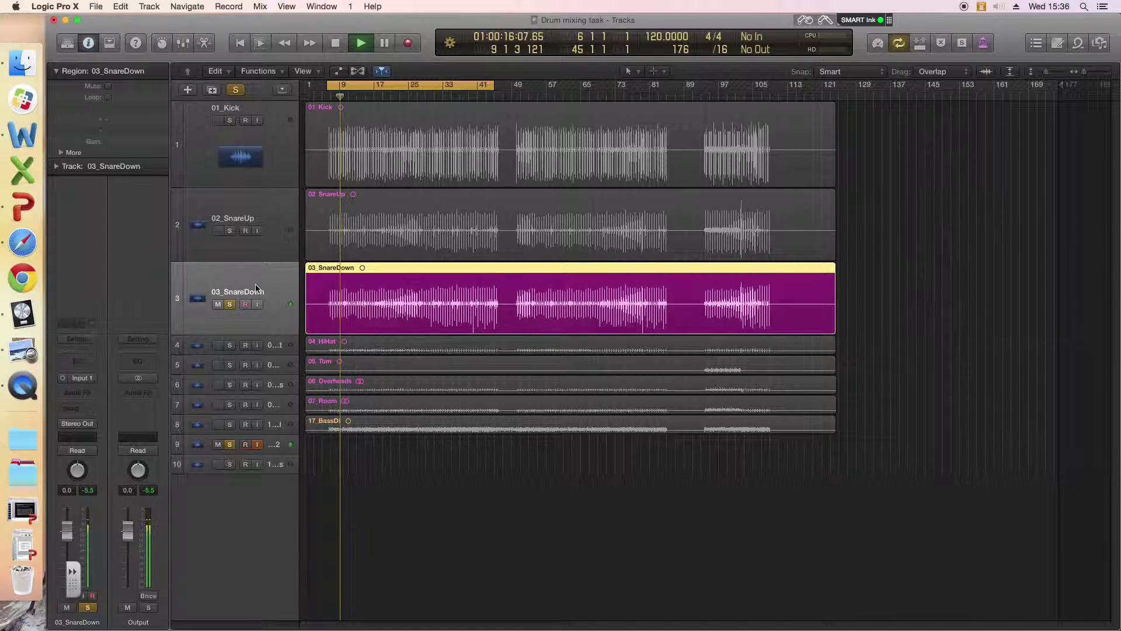
key(space)
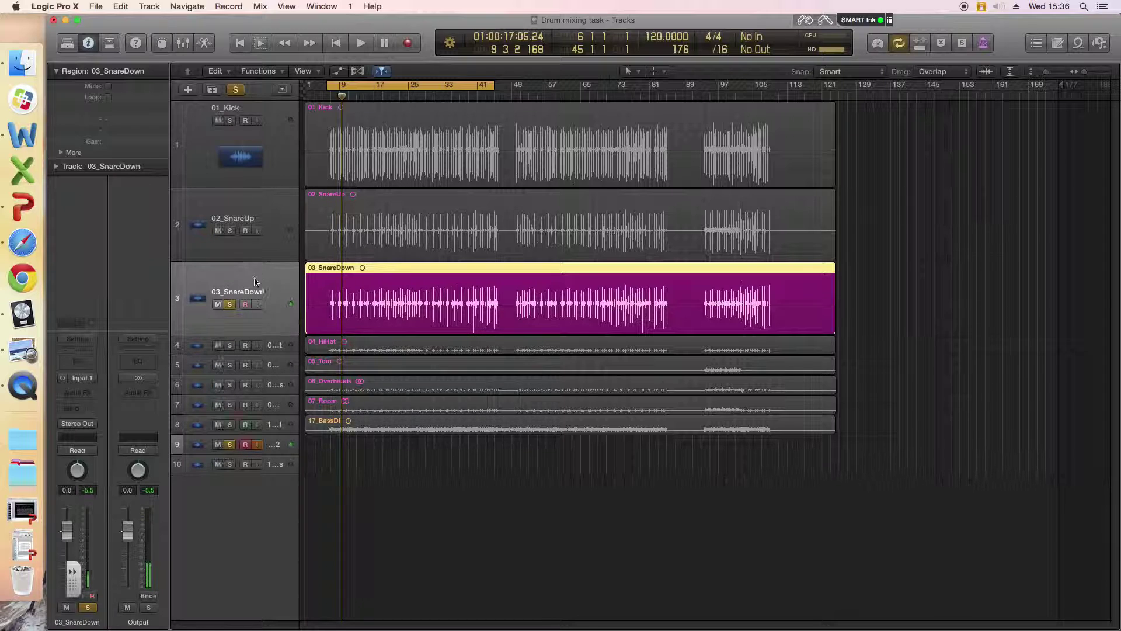
Step: Add 02_SnareUp to the solo, audition both, and lower 03_SnareDown to -3.8 dB
click(229, 231)
key(space)
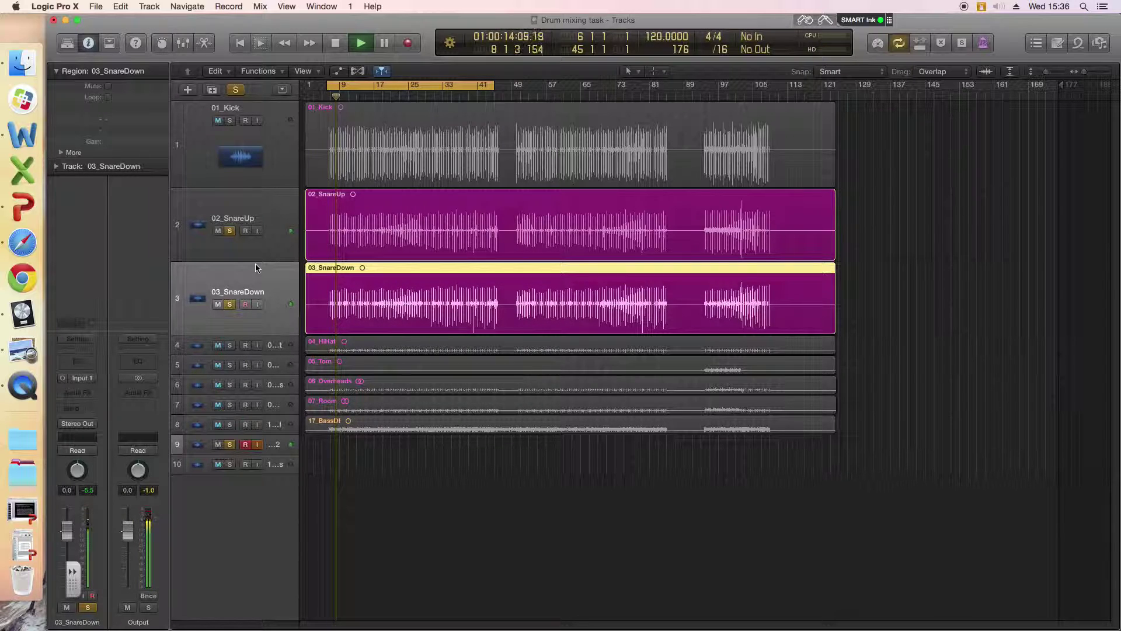
key(space)
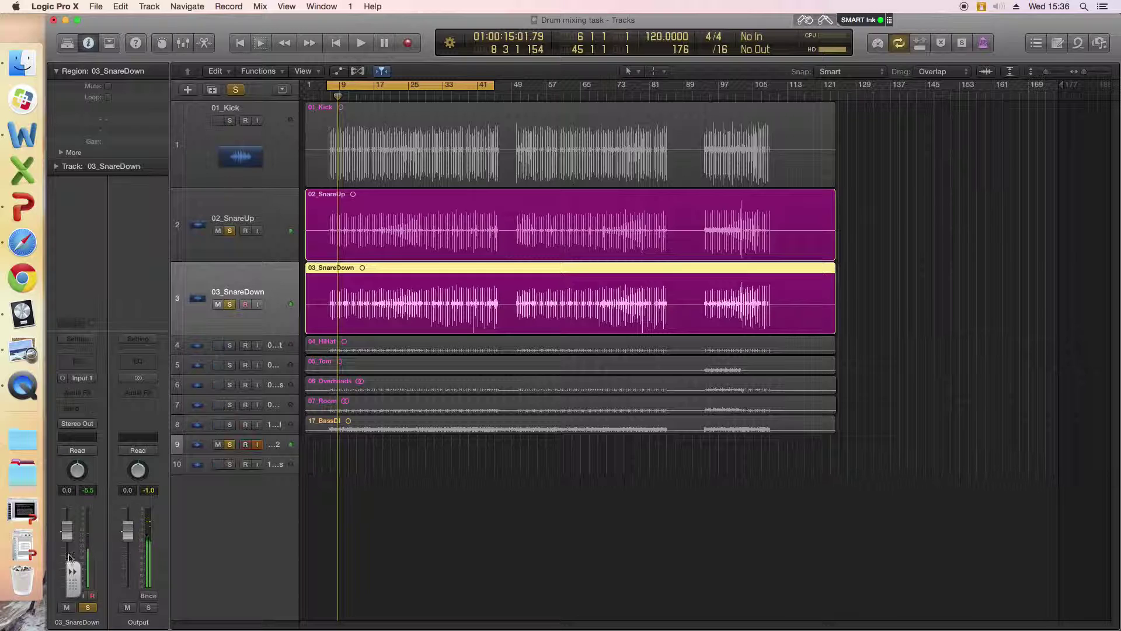
drag(68, 532, 69, 548)
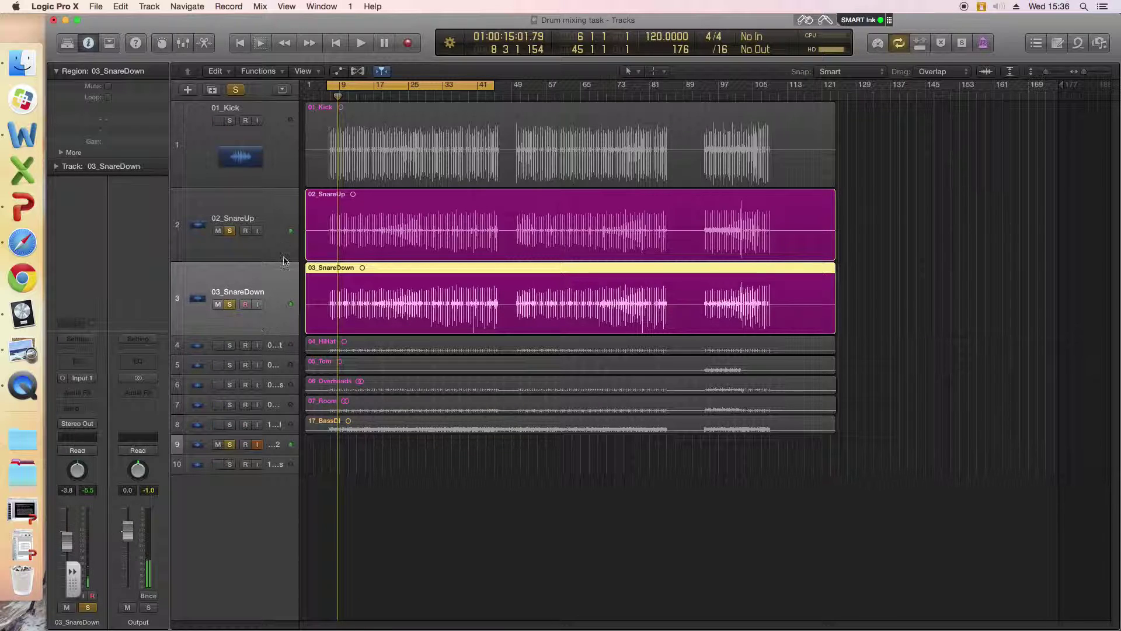
Step: Play the two soloed snares briefly, then unsolo 03_SnareDown
click(252, 257)
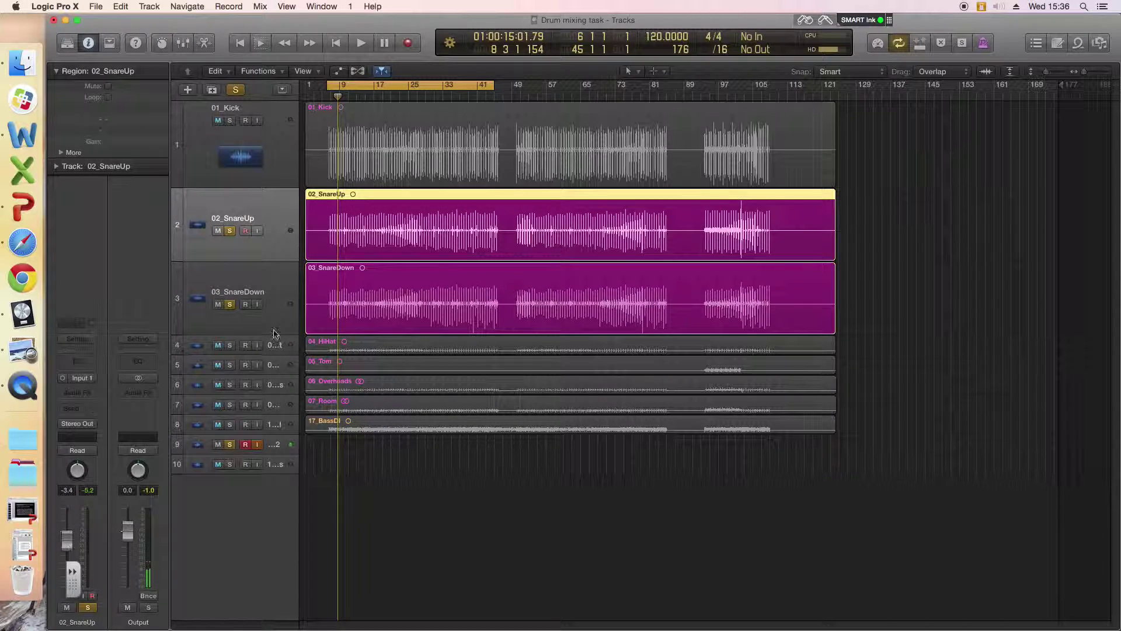
key(space)
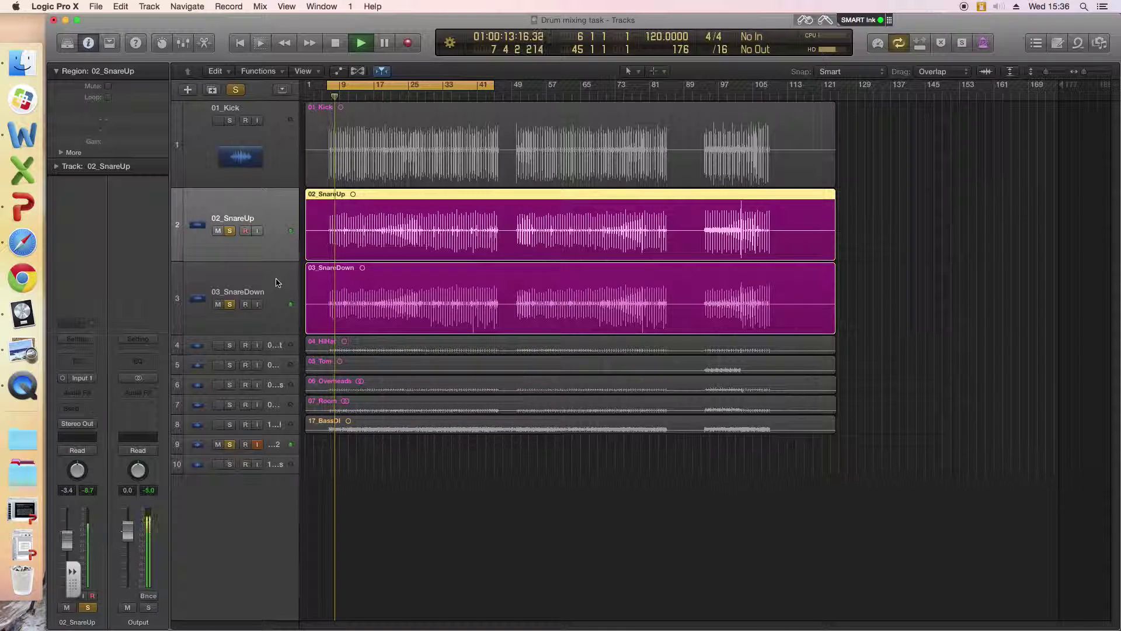
key(space)
click(267, 281)
click(263, 226)
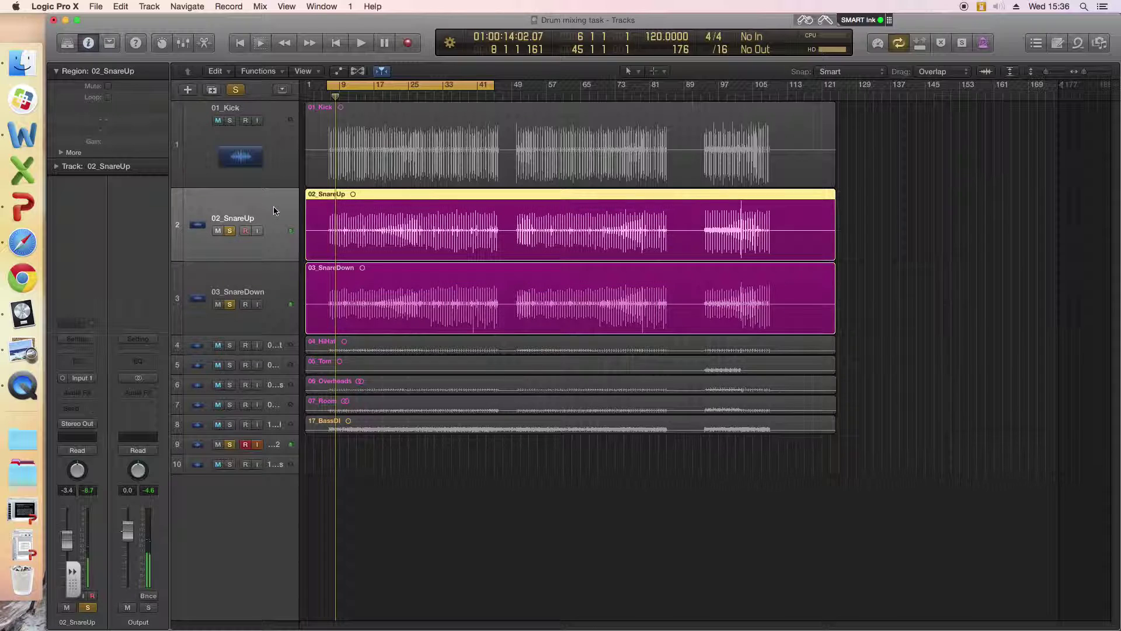
click(230, 305)
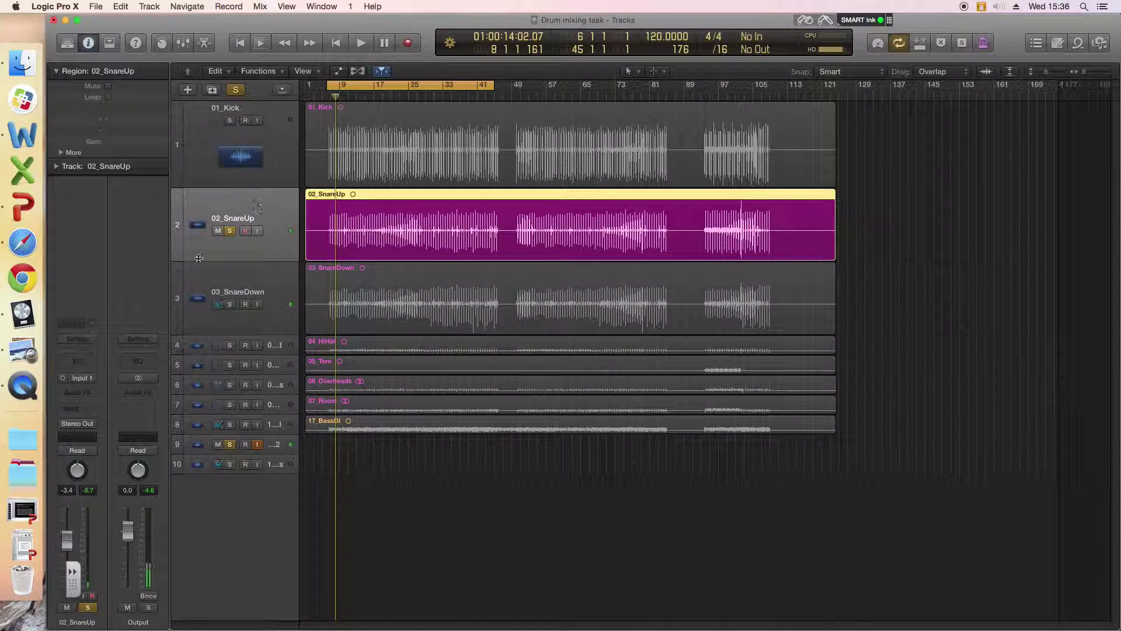
Step: Make 02_SnareUp taller and audition the top snare on its own
drag(178, 260, 178, 274)
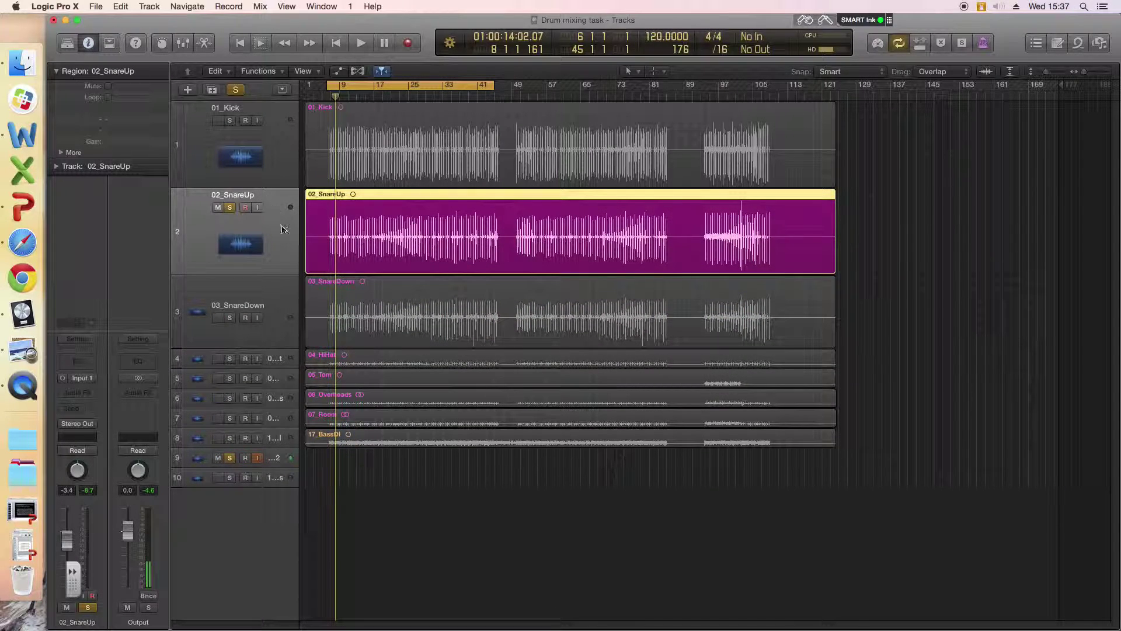
key(space)
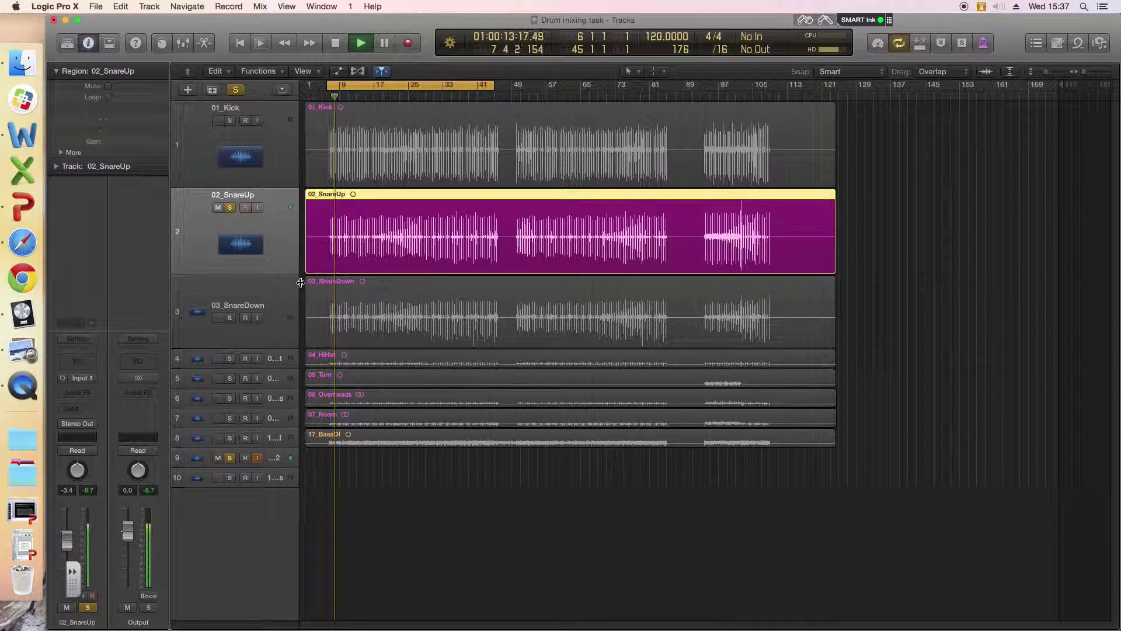
key(space)
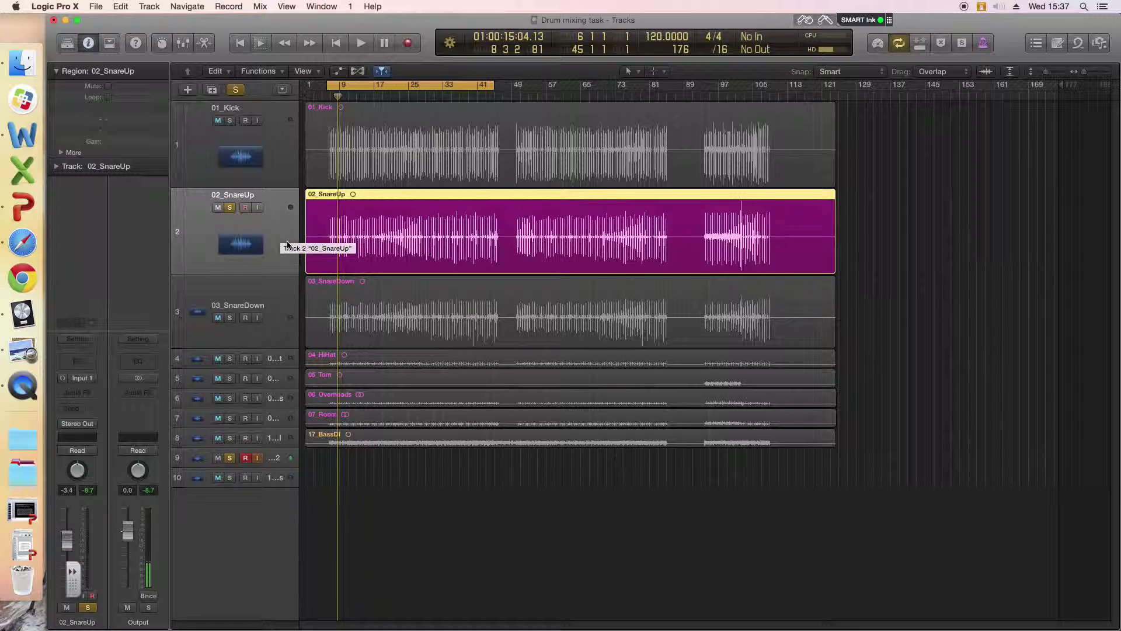
click(290, 317)
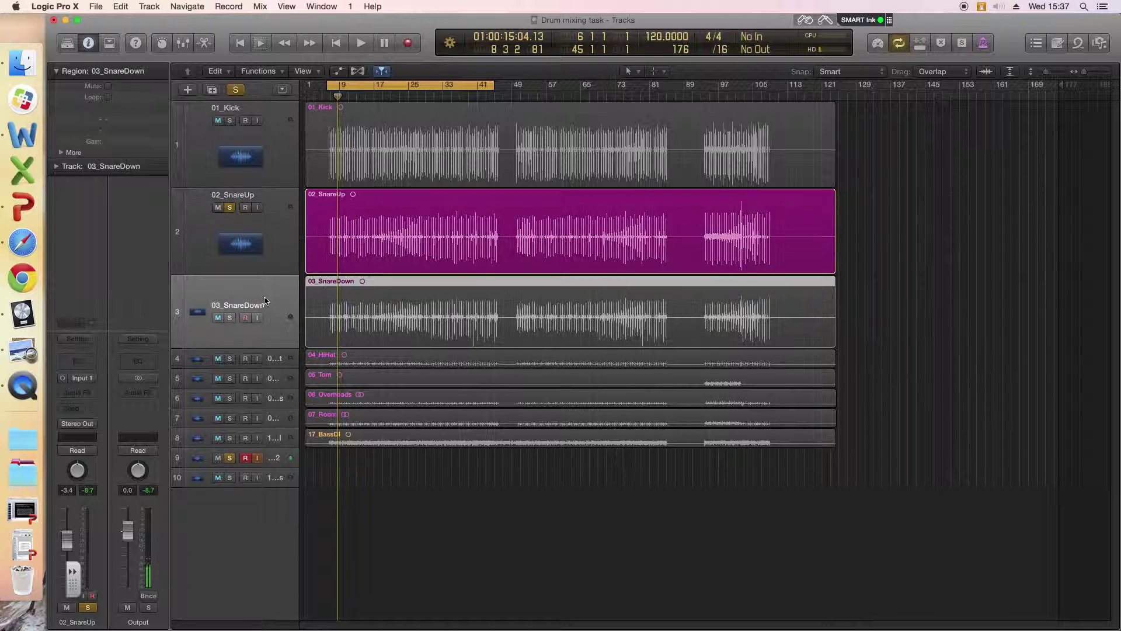
click(304, 235)
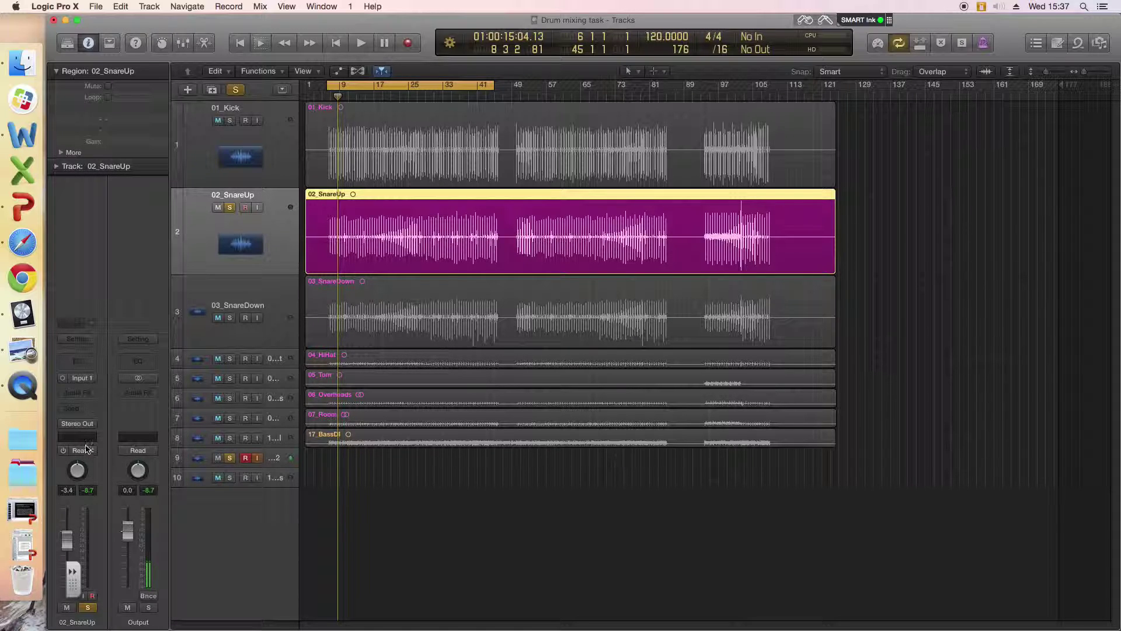
Step: Insert a Noise Gate on 02_SnareUp and move its window aside
click(77, 393)
mouse_move(105, 438)
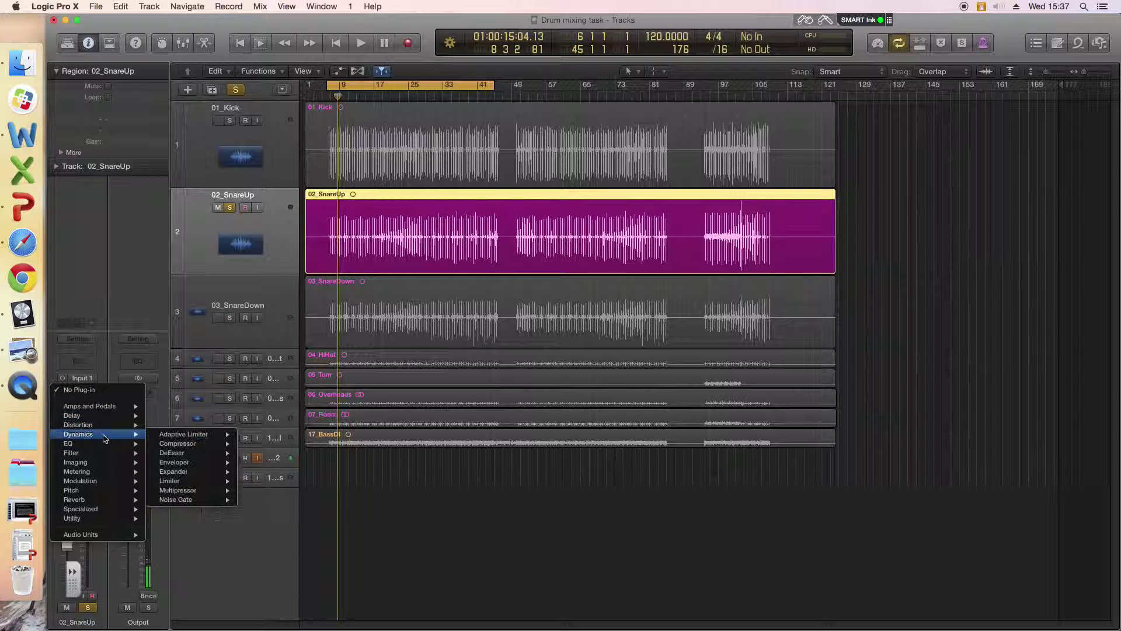
click(258, 504)
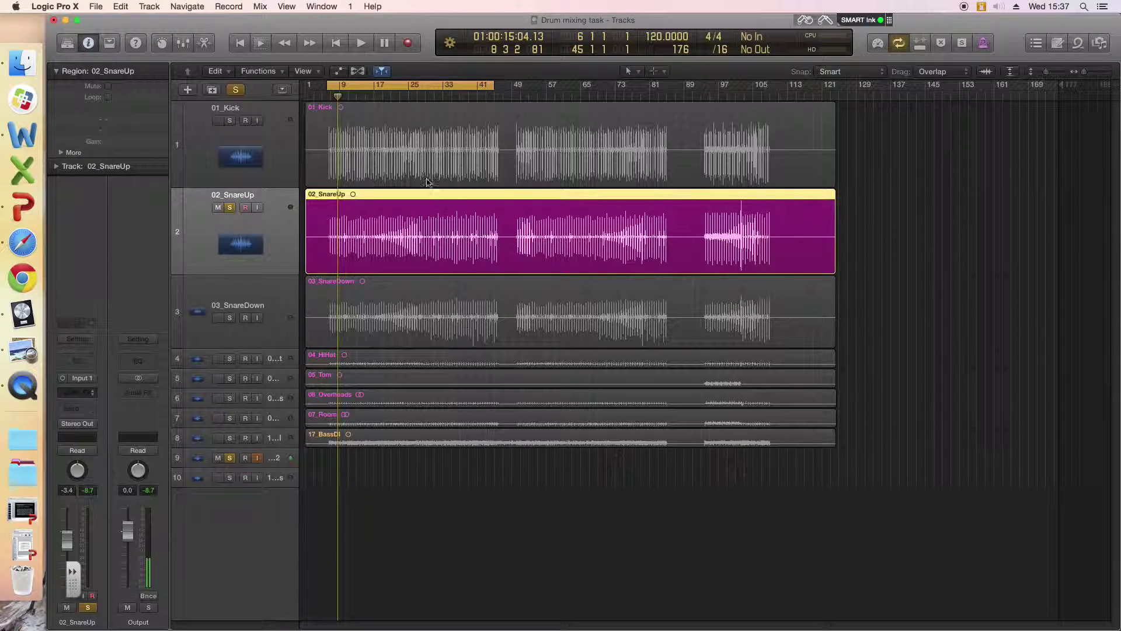
drag(327, 40, 779, 21)
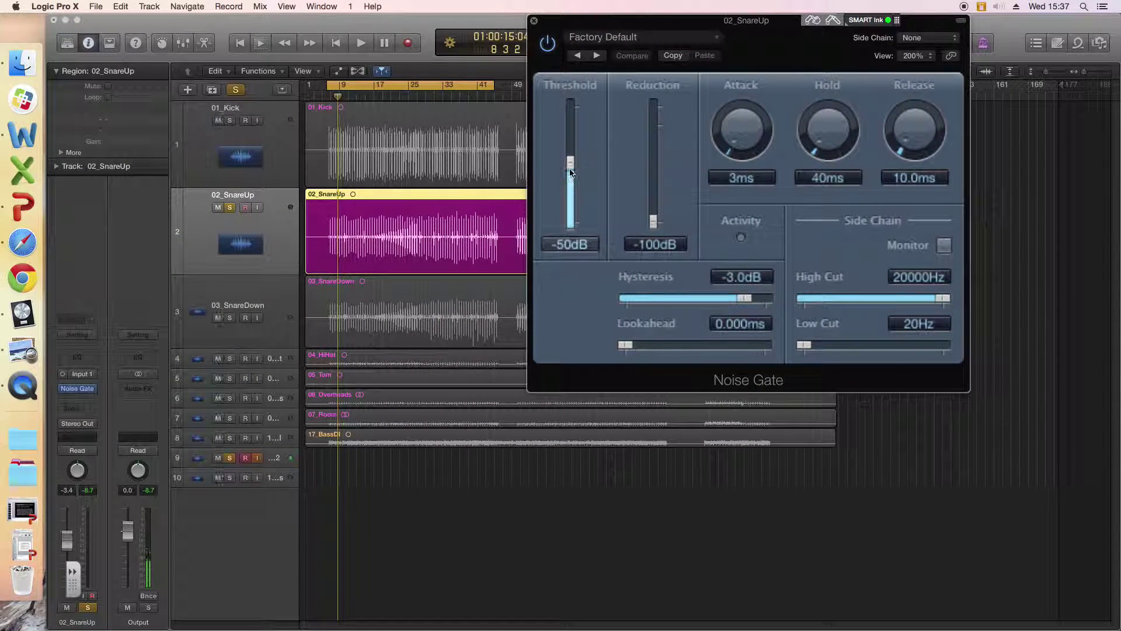
Step: Tune the gate to -20 dB threshold and 124.2 ms release during playback, then close it
key(space)
drag(570, 172, 571, 134)
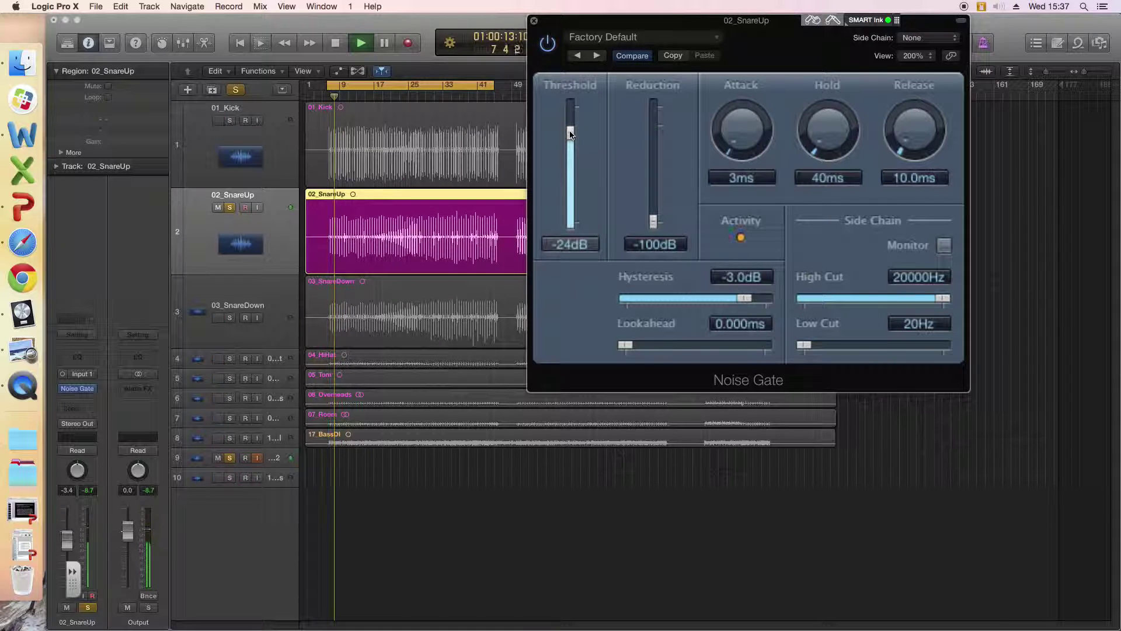
mouse_move(912, 128)
mouse_down()
mouse_move(902, 69)
mouse_move(911, 145)
mouse_move(908, 121)
mouse_up()
drag(571, 133, 572, 128)
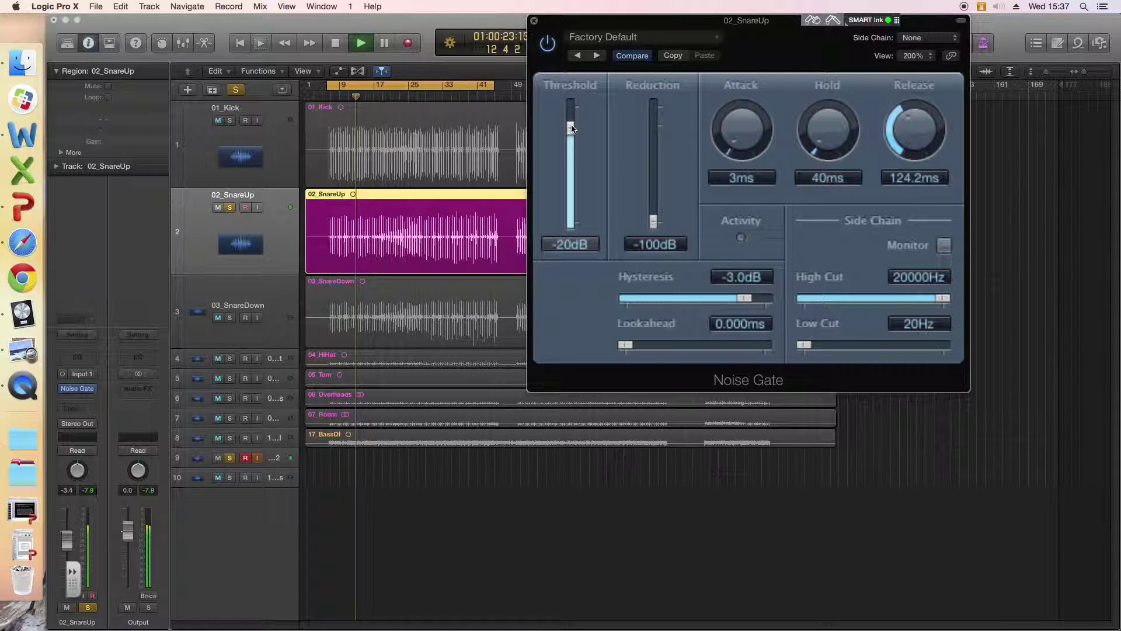
click(533, 22)
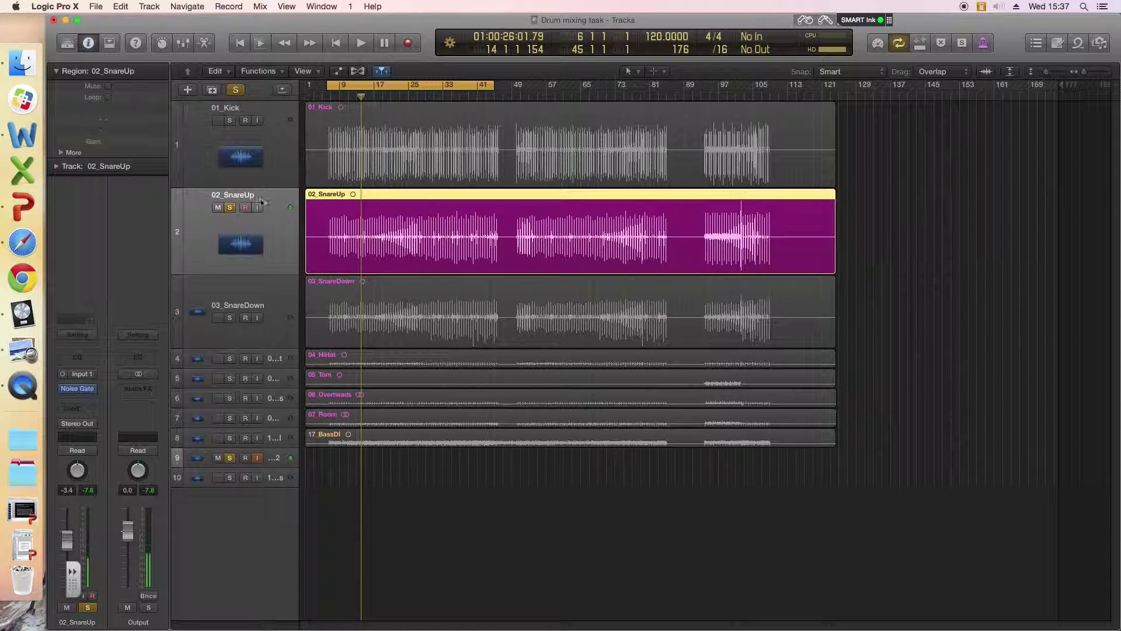
Step: Insert a Channel EQ after 02_SnareUp's Noise Gate and turn on its analyzer
click(83, 361)
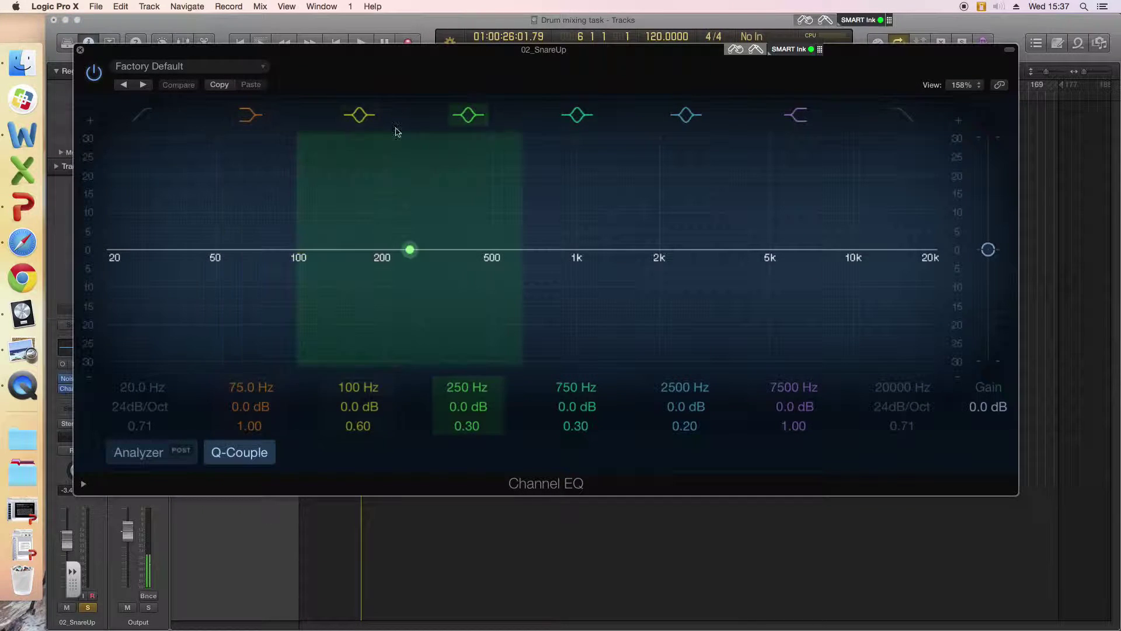
drag(418, 55, 472, 27)
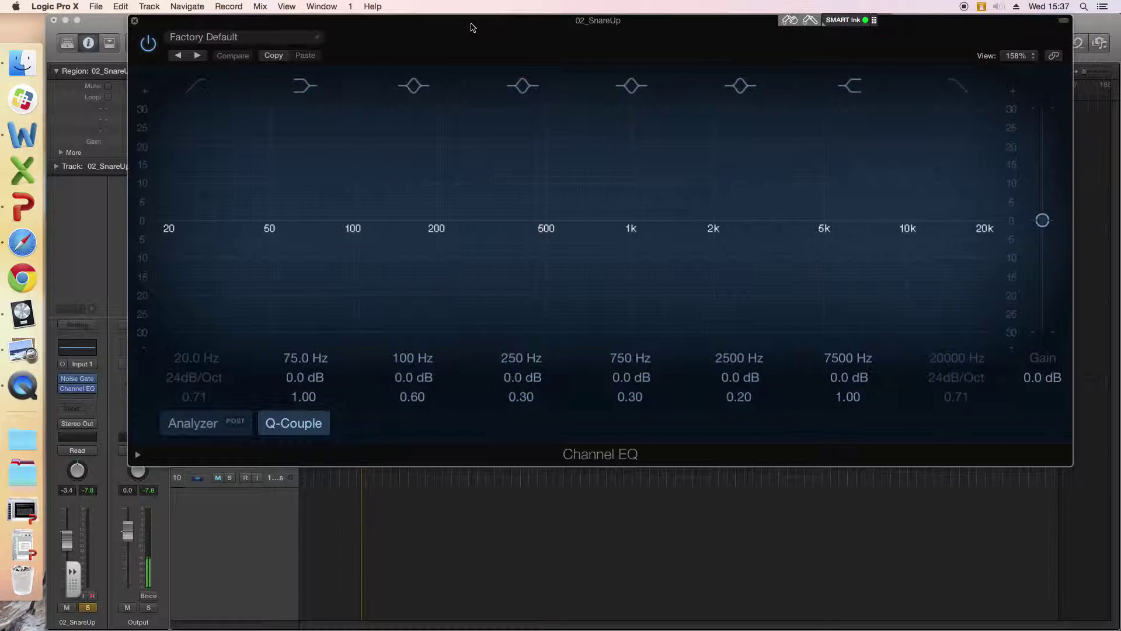
click(215, 425)
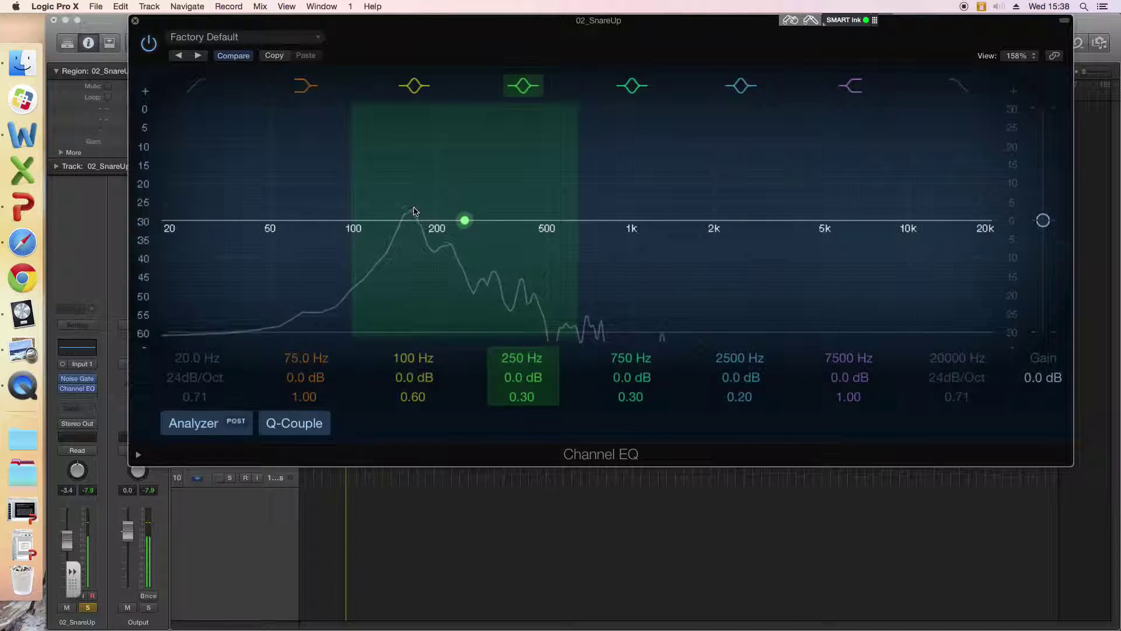
Step: Sweep the flat fourth EQ band down toward 160 Hz, then back up to about 186 Hz
drag(464, 220, 407, 220)
key(space)
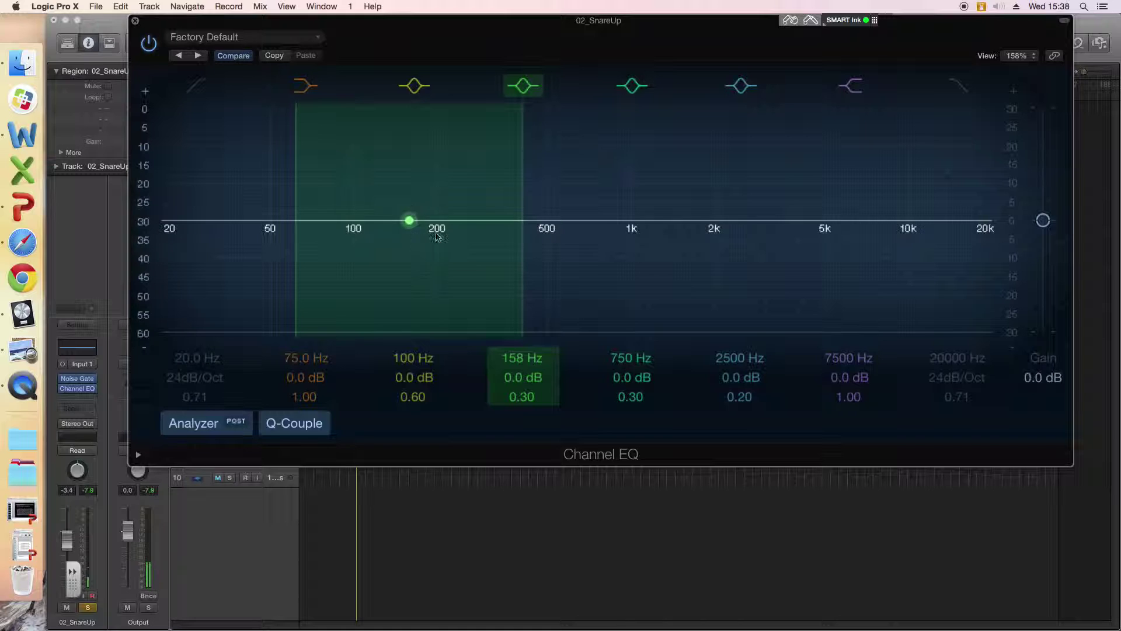
mouse_move(409, 221)
mouse_down()
mouse_move(482, 222)
mouse_move(331, 225)
mouse_move(431, 222)
mouse_up()
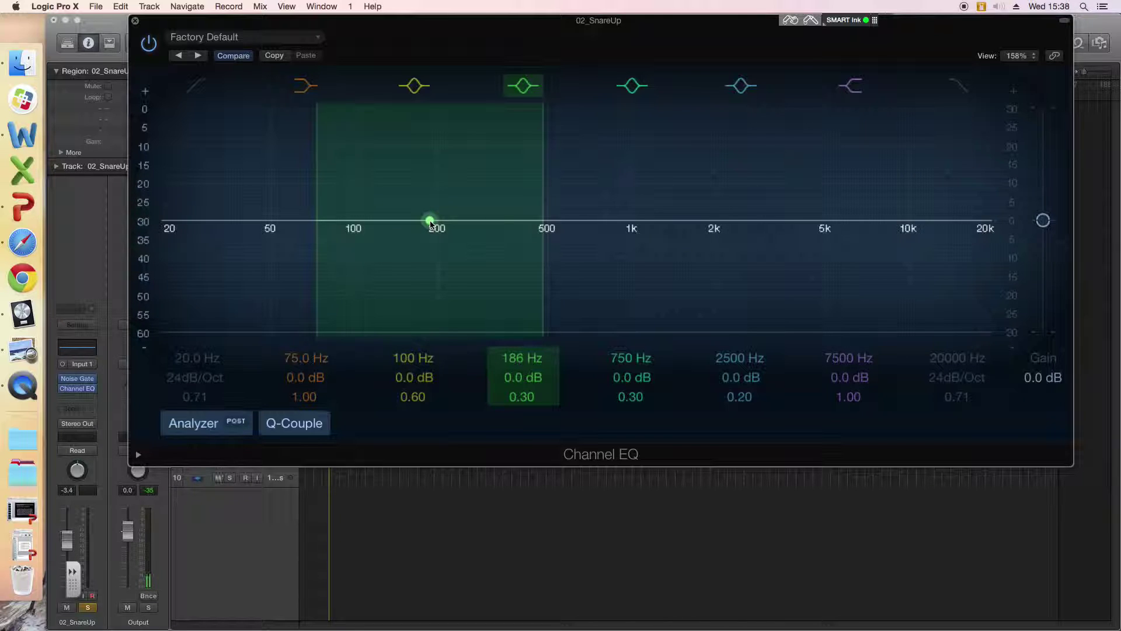
key(space)
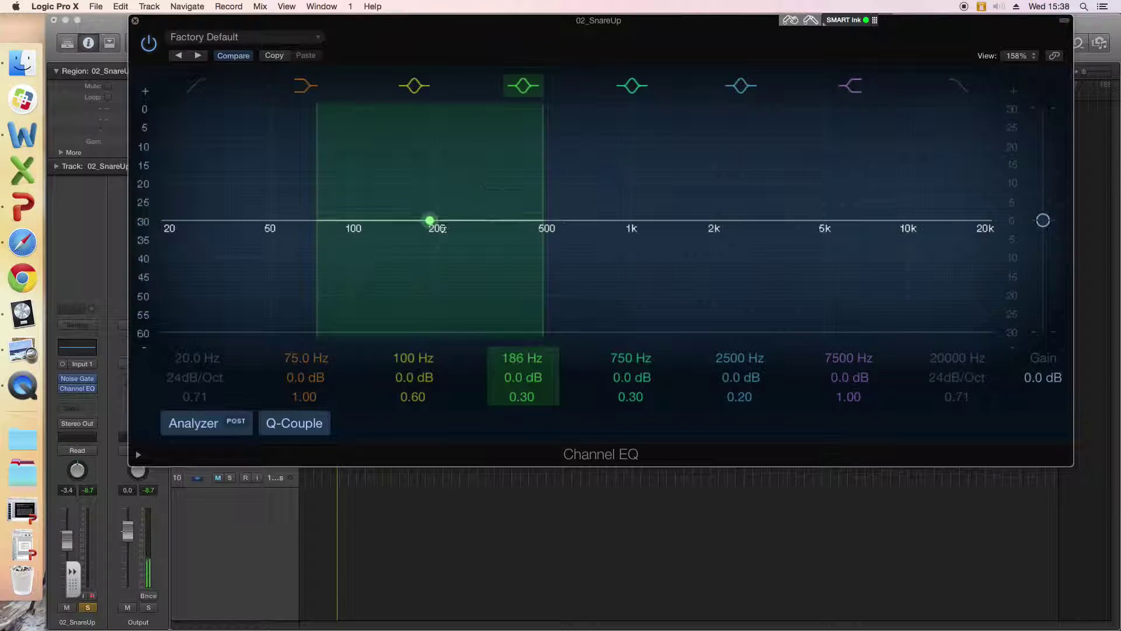
Step: Highlight the Snare Drum Fatness 240 Hz entry on the Preview chart, then return to Logic
key(super+Tab)
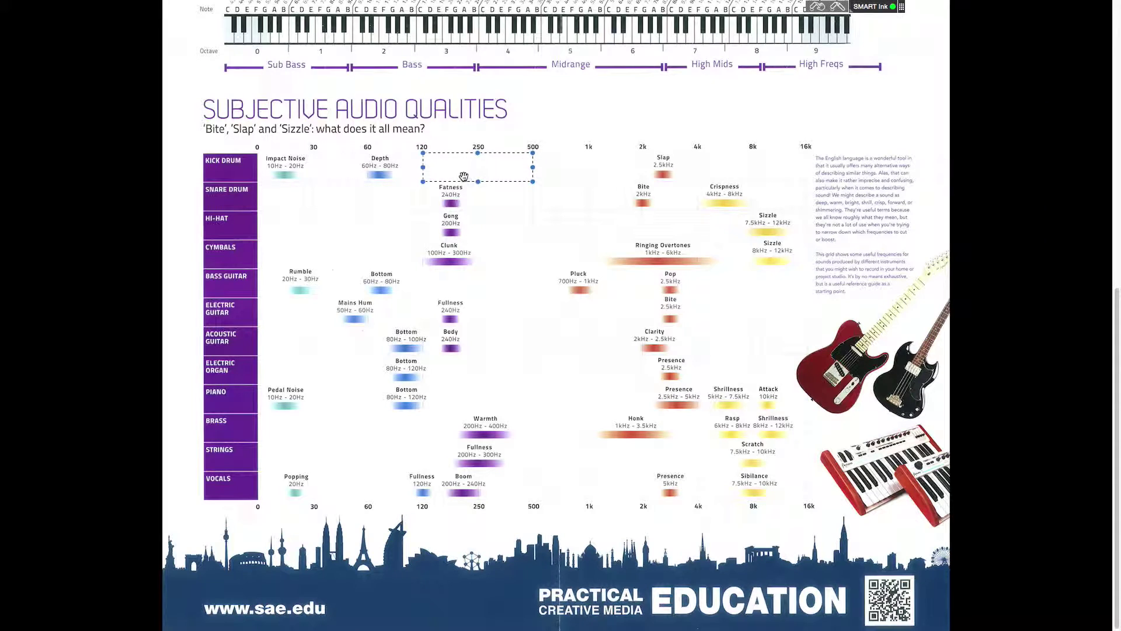
drag(463, 177, 477, 195)
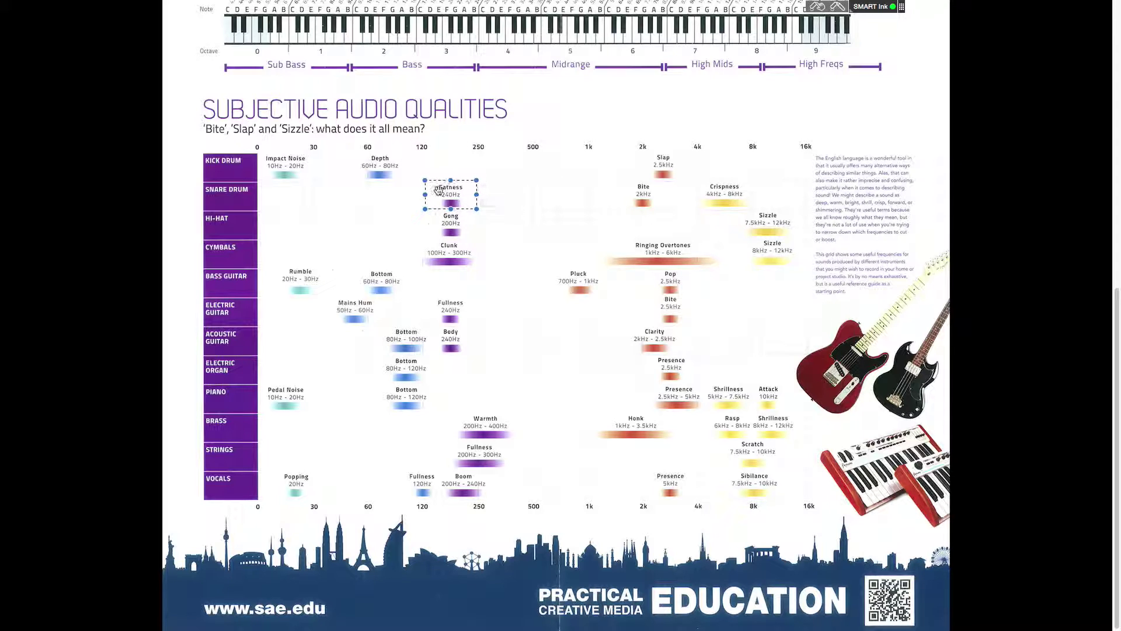
key(super+Tab)
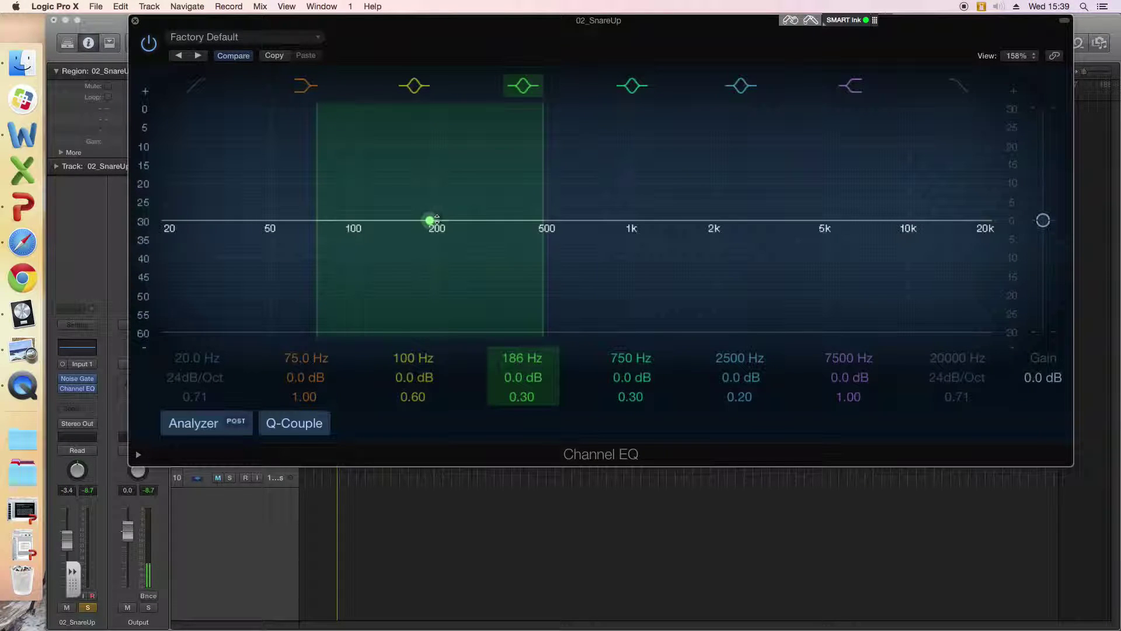
Step: Move the fourth EQ band up to 250 Hz, checking the reference chart
drag(429, 222, 467, 224)
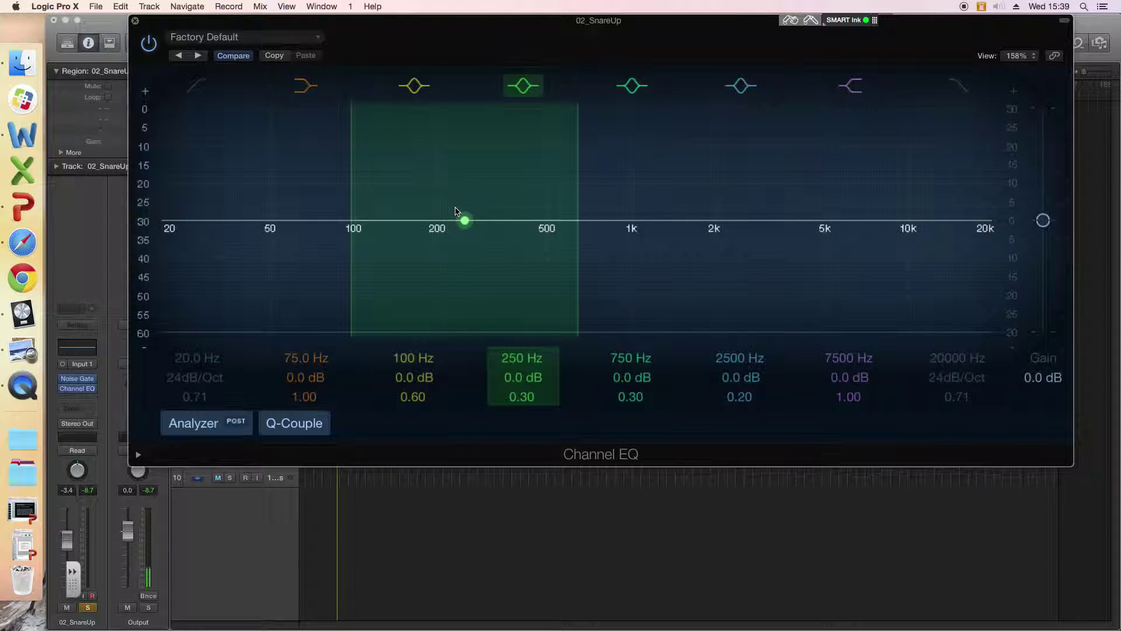
key(super+Tab)
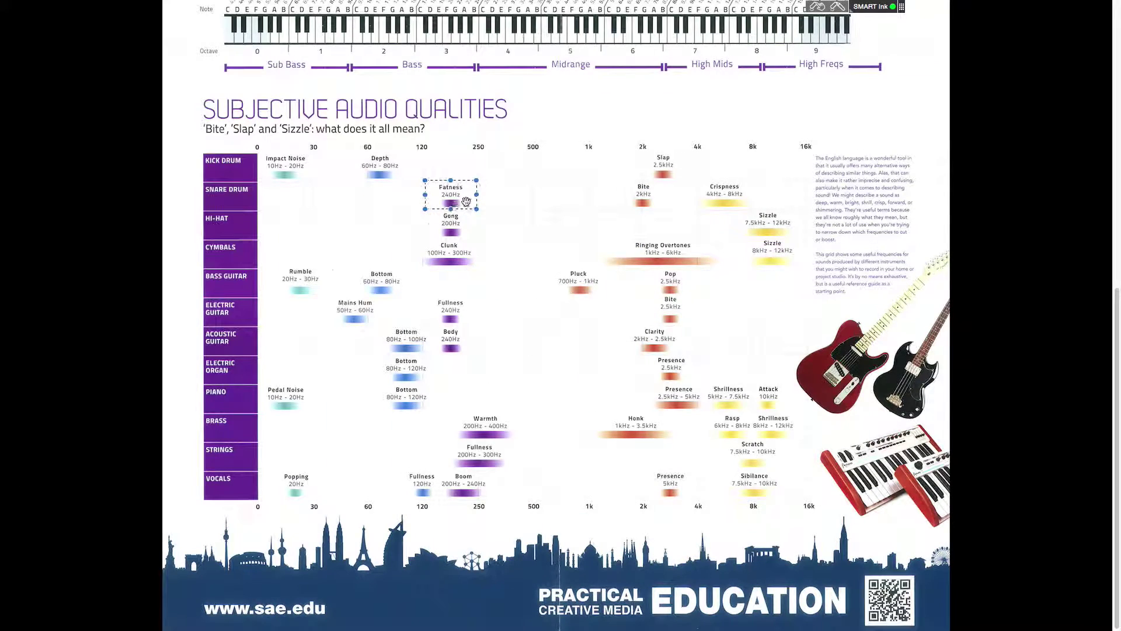
key(super+Tab)
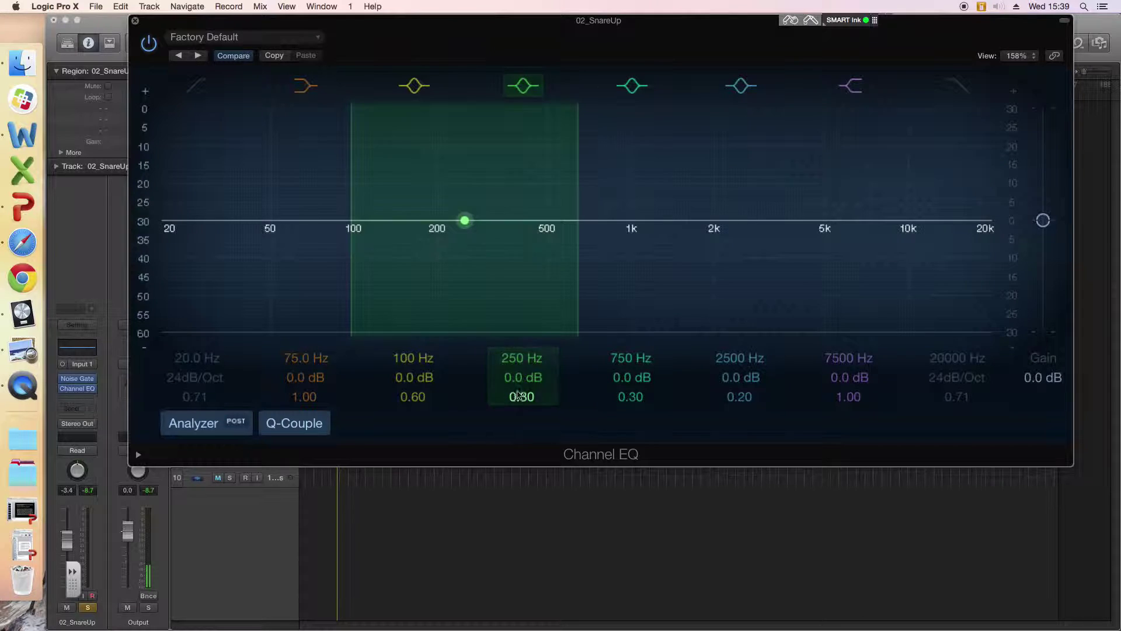
Step: Boost the band about +9.5 dB with Q 0.79 and lower it to 160 Hz
drag(522, 377, 522, 351)
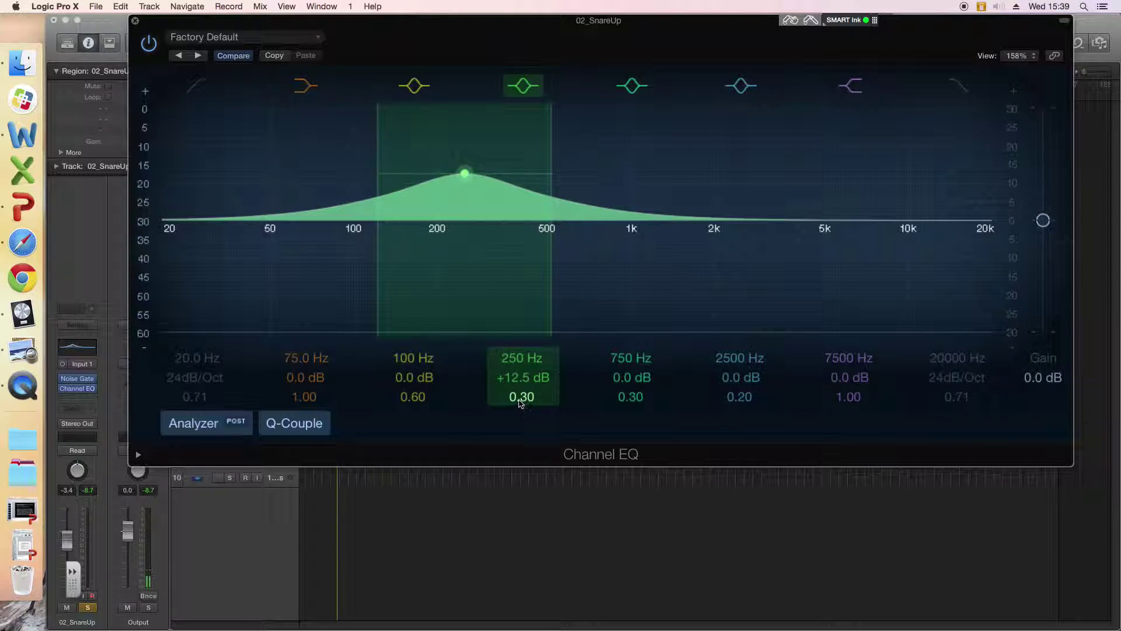
drag(520, 402, 521, 401)
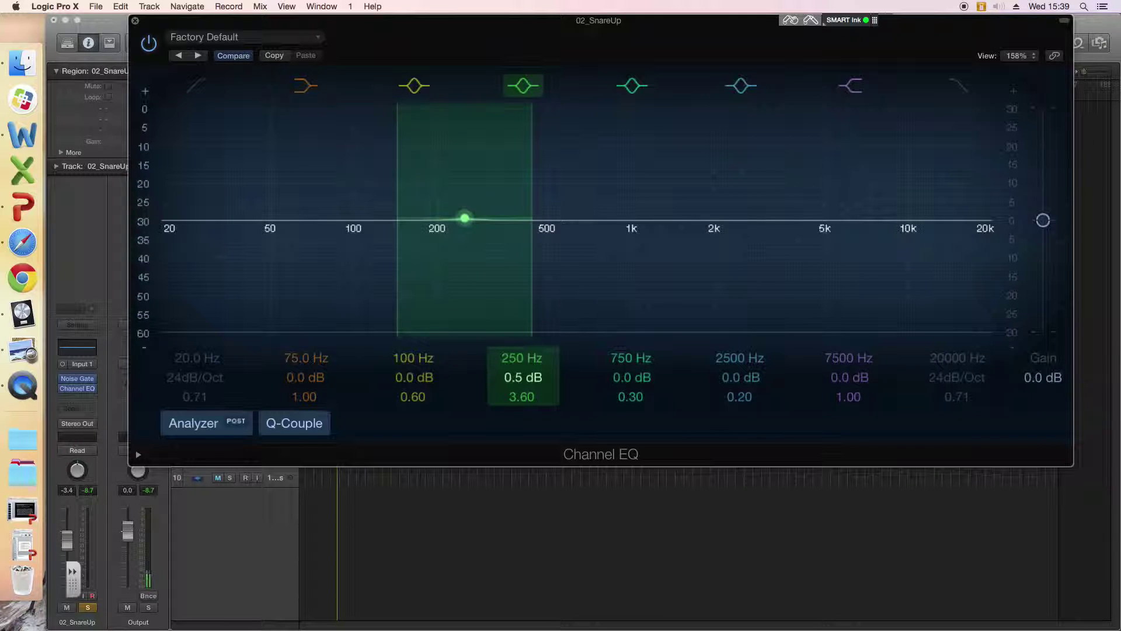
drag(520, 362, 519, 378)
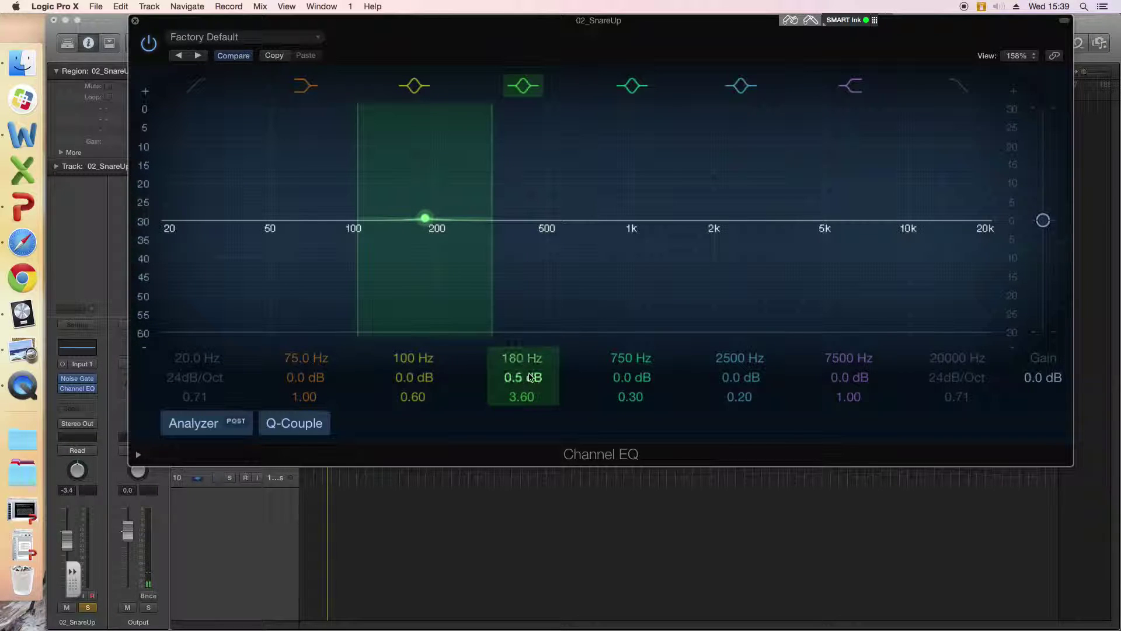
key(space)
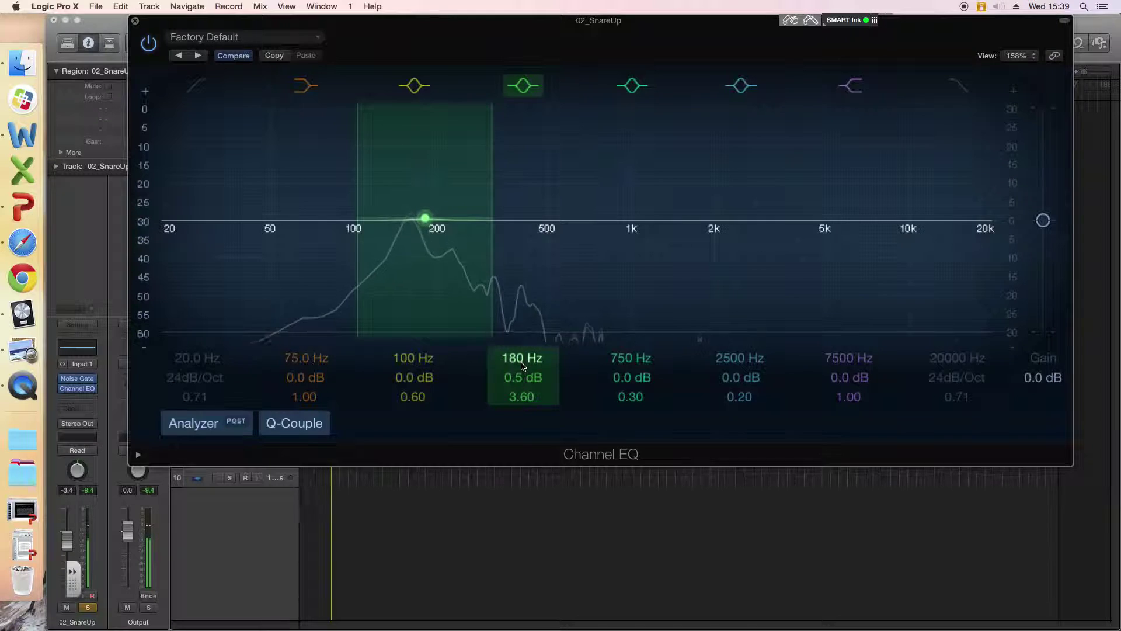
drag(520, 379, 521, 348)
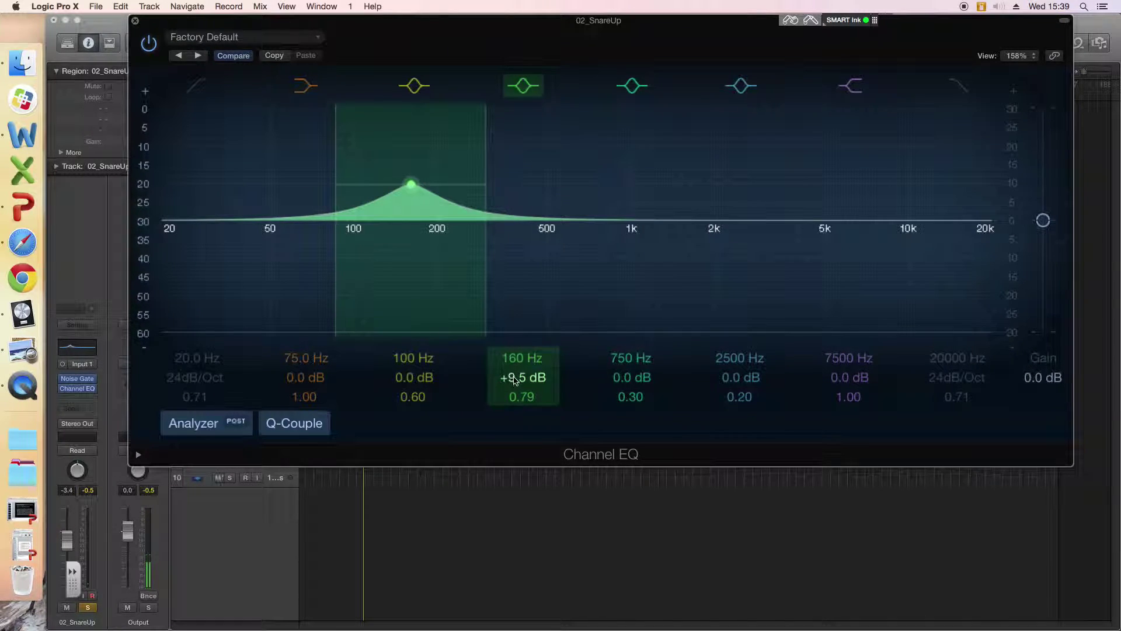
Step: Cut the 160 Hz band to −21 dB, then raise it to +20.0 dB, auditioning each
drag(522, 377, 523, 407)
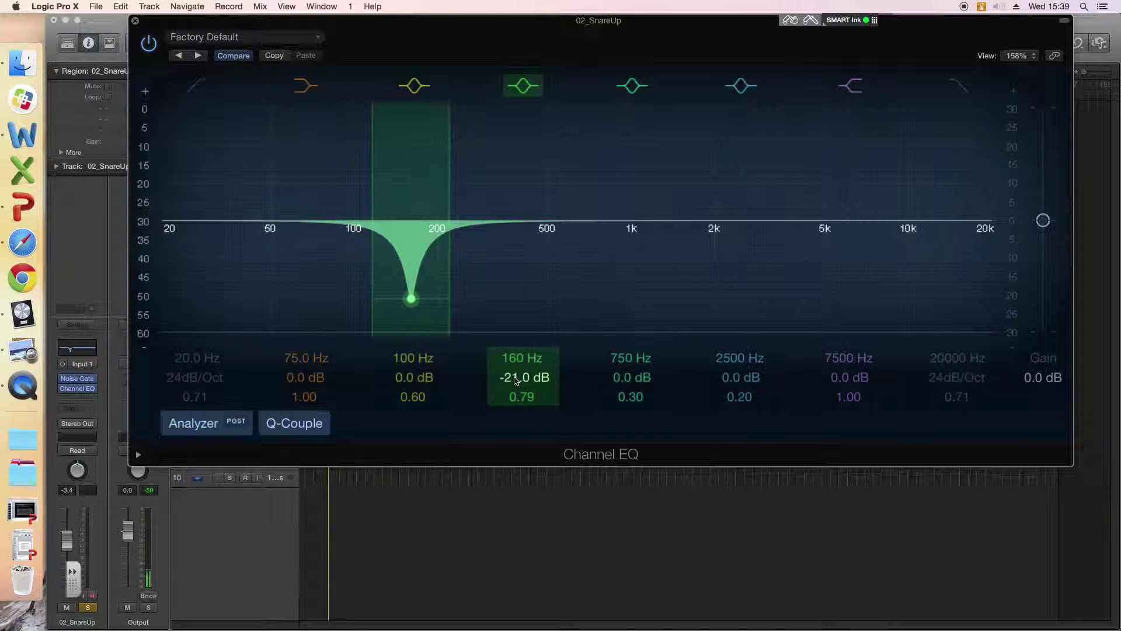
key(space)
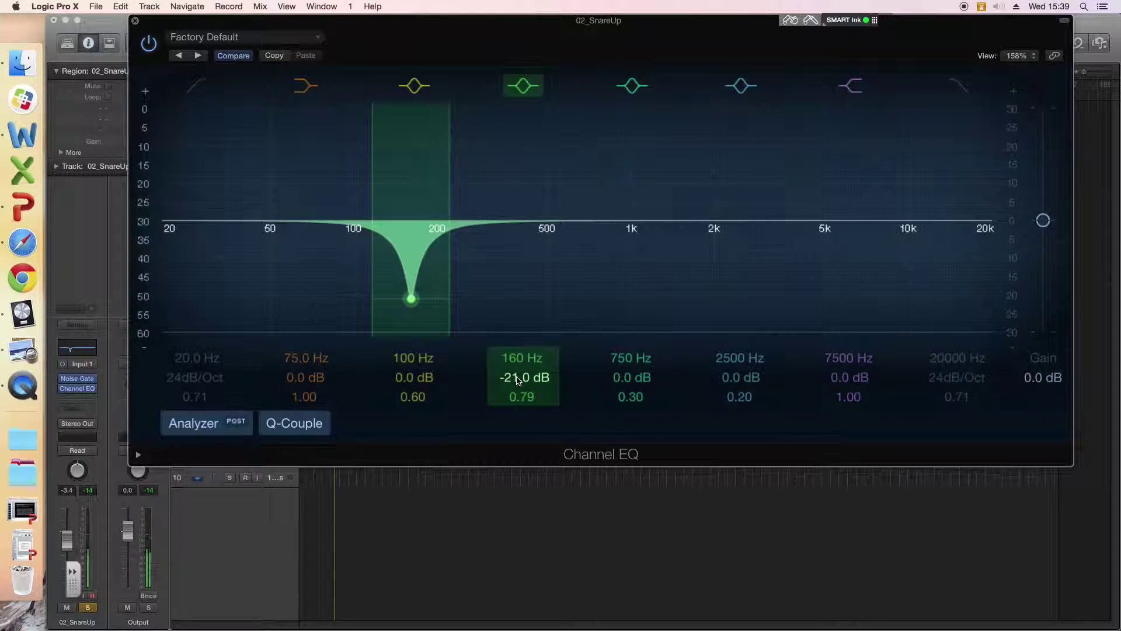
drag(517, 379, 517, 341)
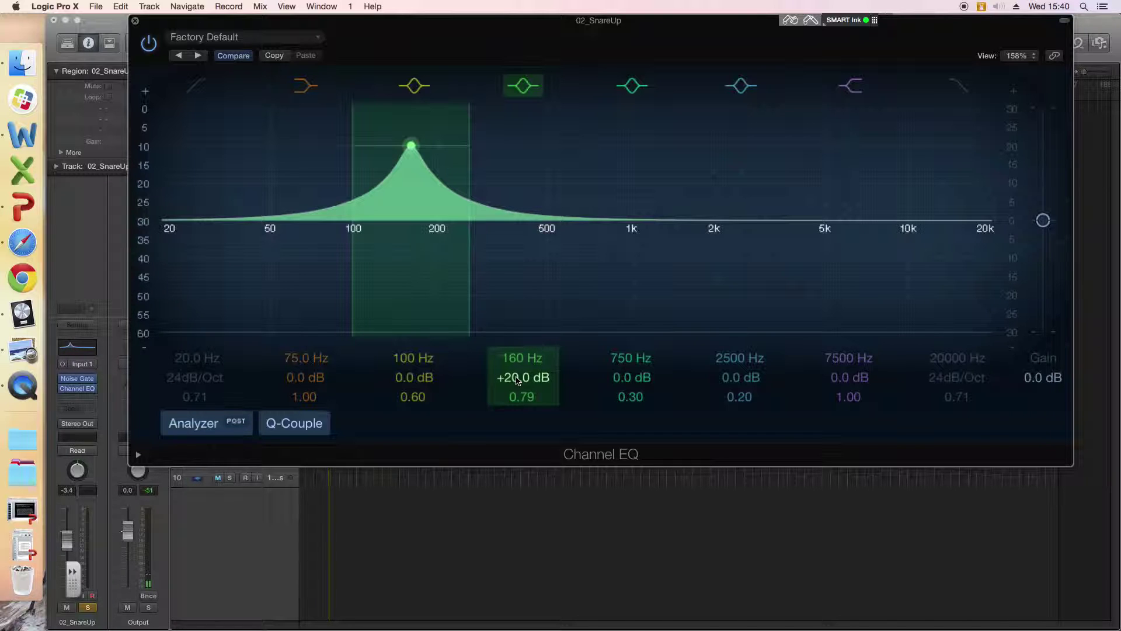
key(space)
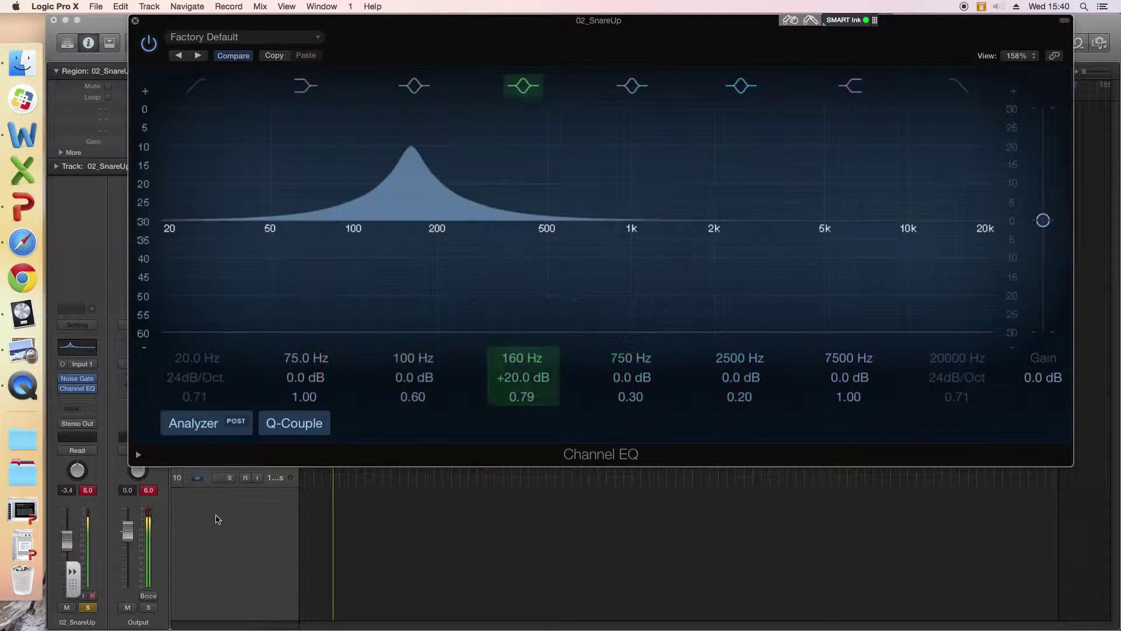
Step: Reset the peak readouts and bring the 160 Hz band to a +6.5 dB boost, A/B-ing it
click(93, 493)
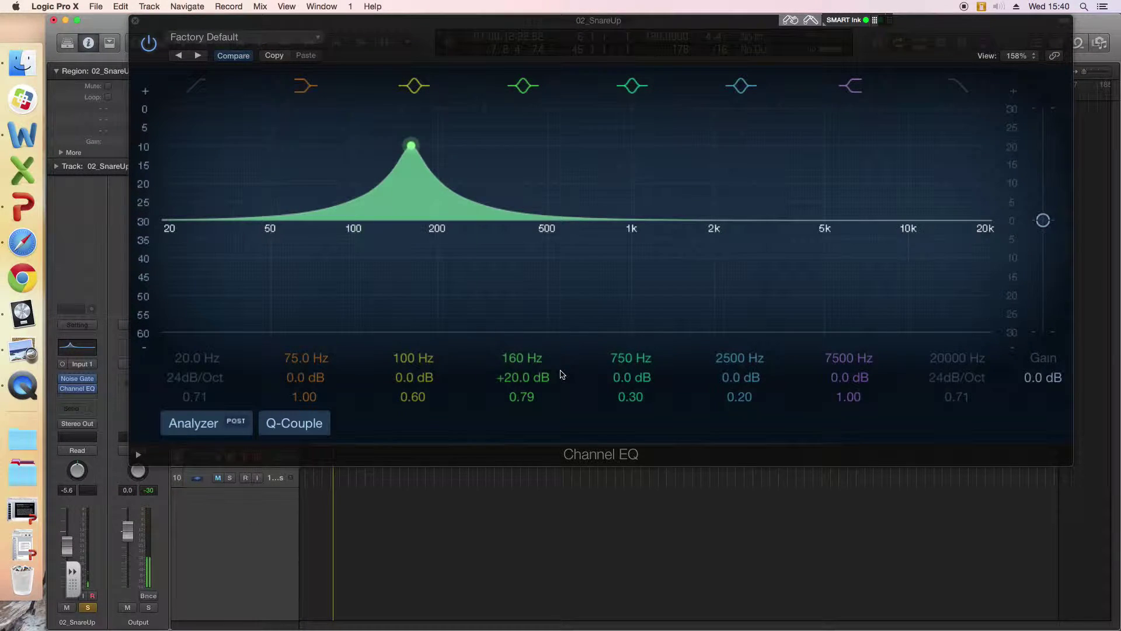
drag(427, 172, 427, 245)
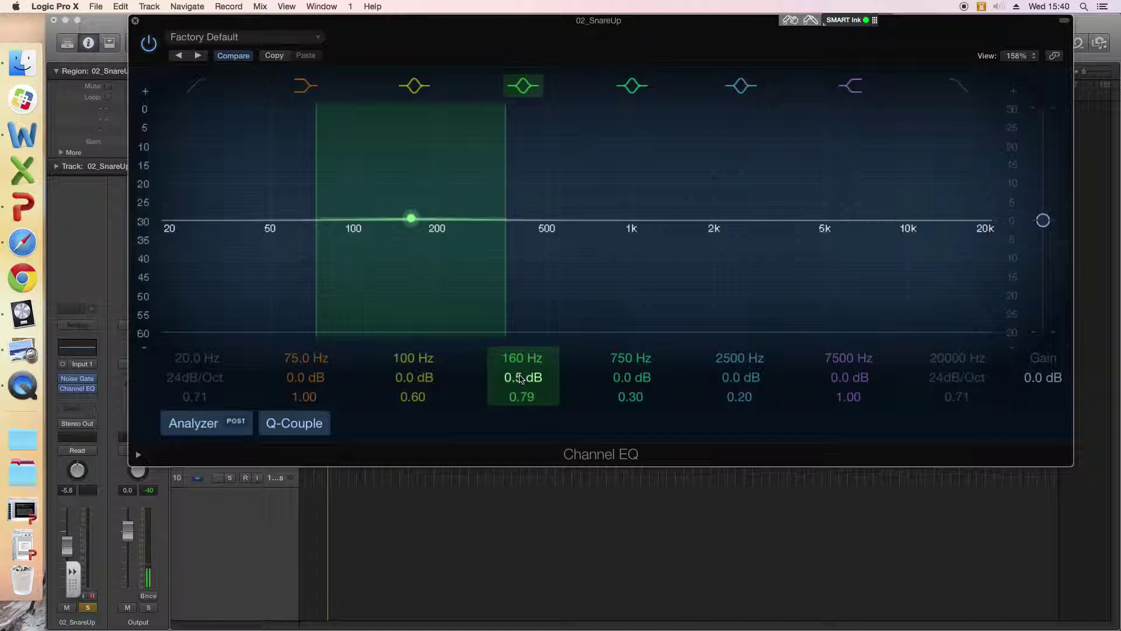
drag(520, 378, 520, 347)
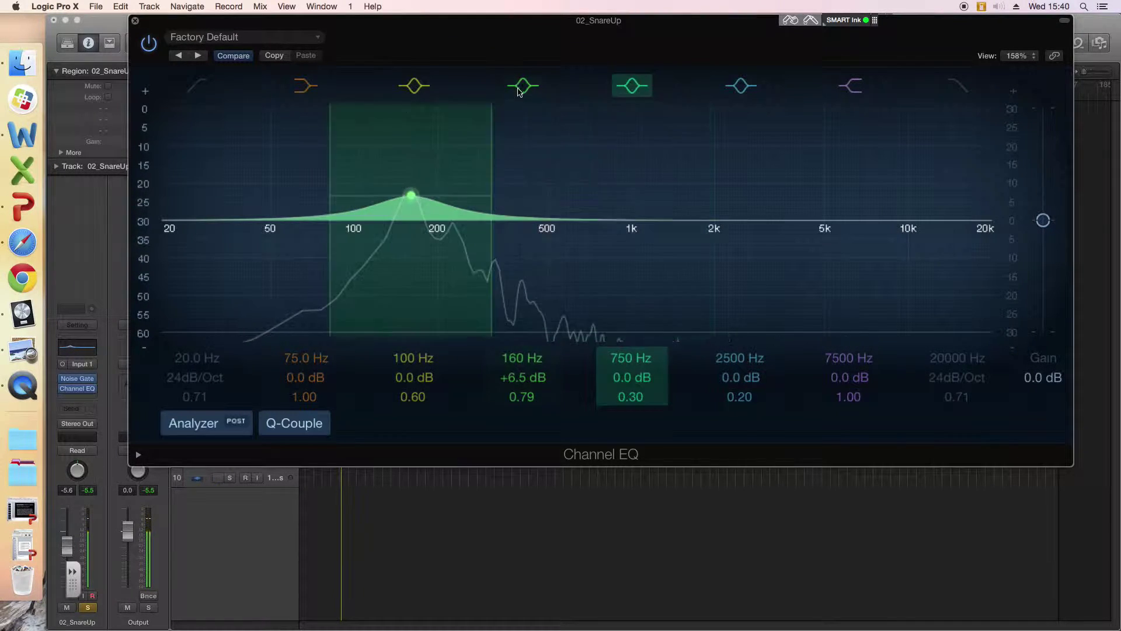
click(524, 86)
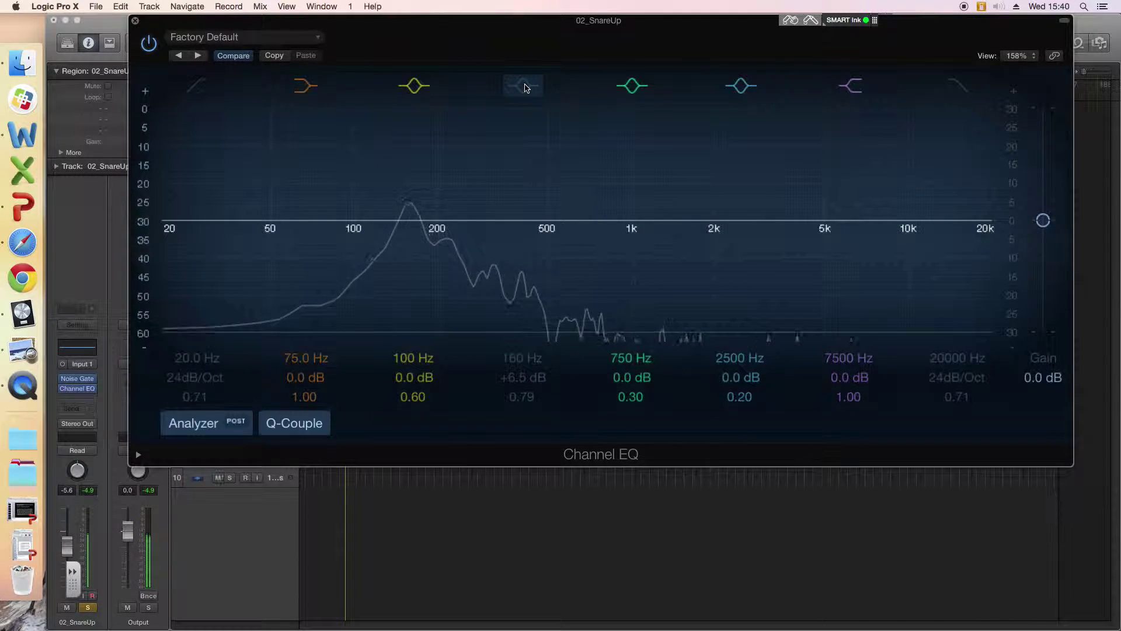
click(524, 87)
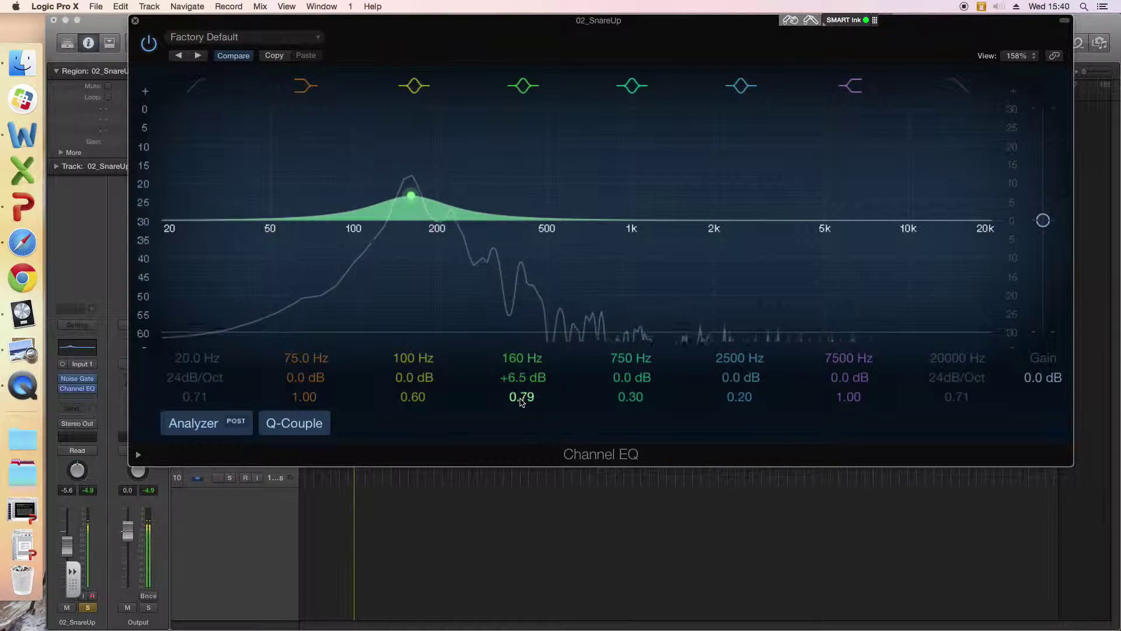
Step: Raise the 160 Hz band's Q to 2.10 and A/B it repeatedly, leaving it on
mouse_move(521, 396)
mouse_down()
mouse_move(521, 367)
mouse_move(521, 409)
mouse_up()
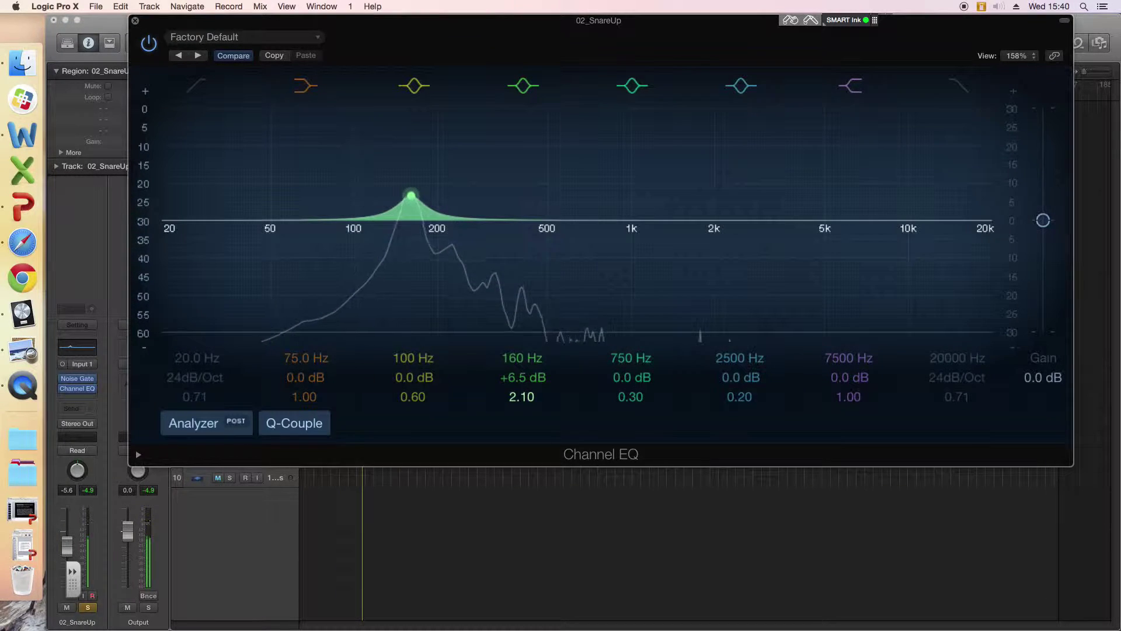
click(523, 86)
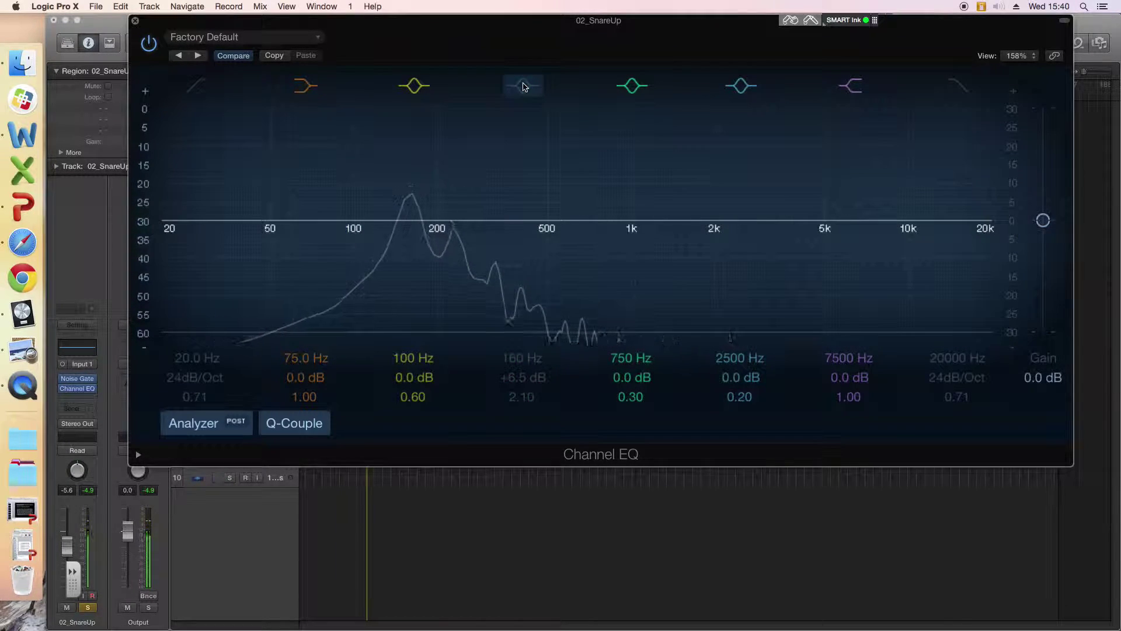
click(523, 87)
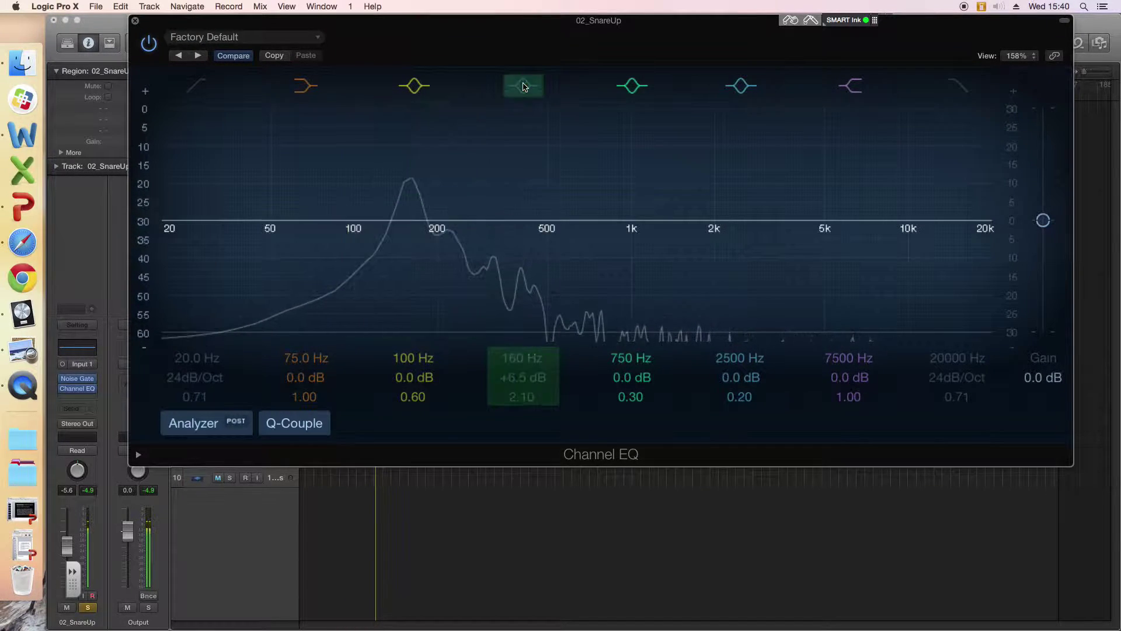
click(523, 86)
click(523, 86)
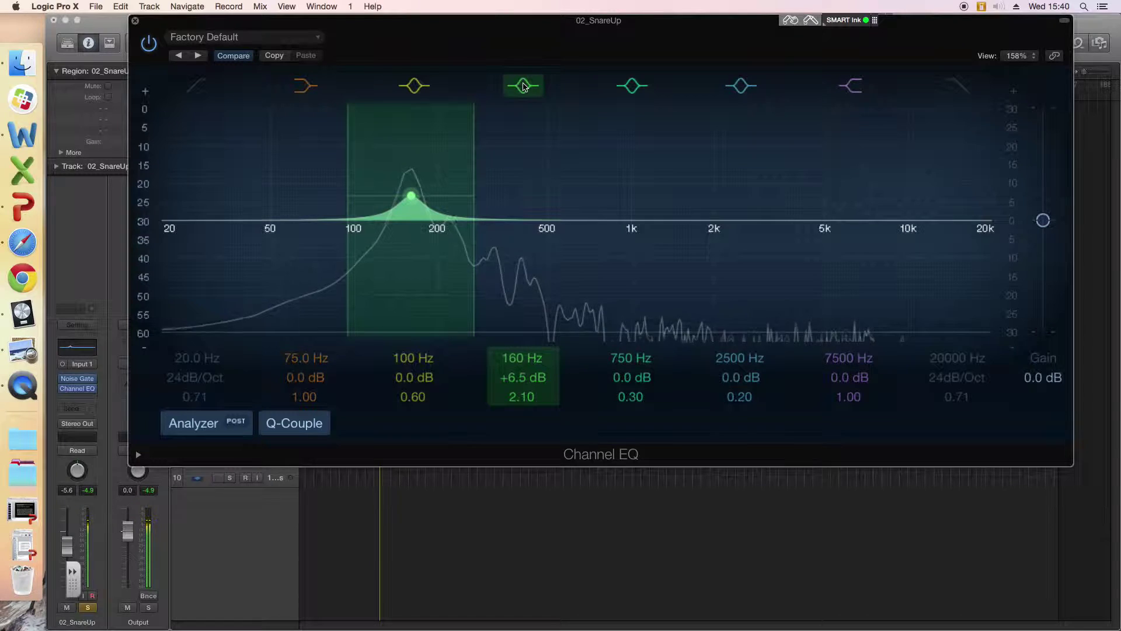
click(523, 86)
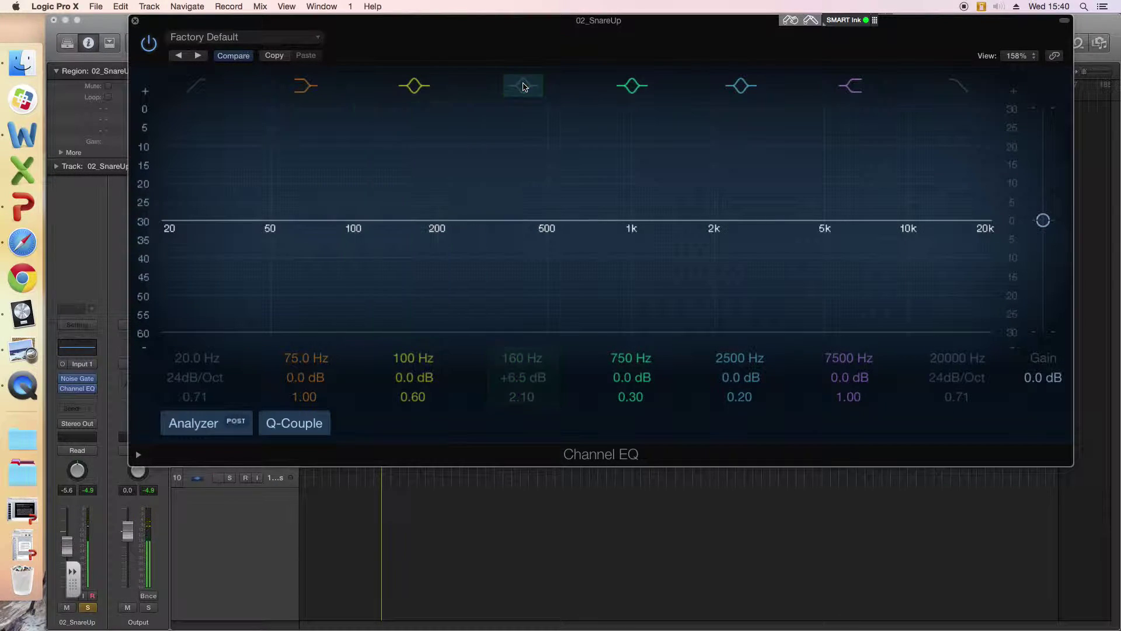
click(523, 86)
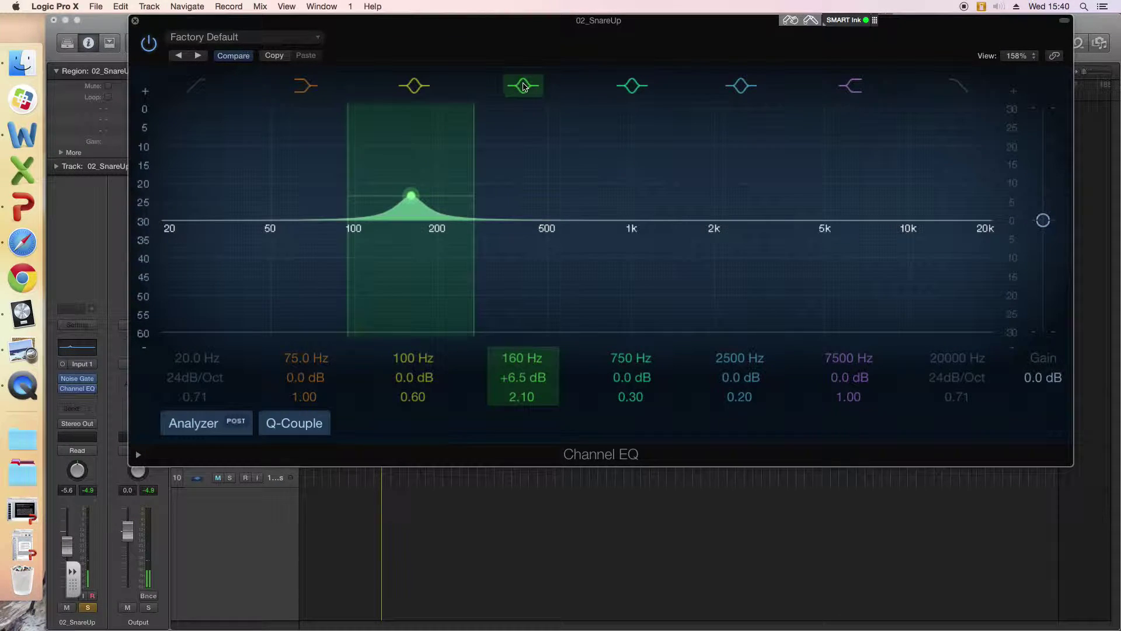
click(523, 86)
click(523, 87)
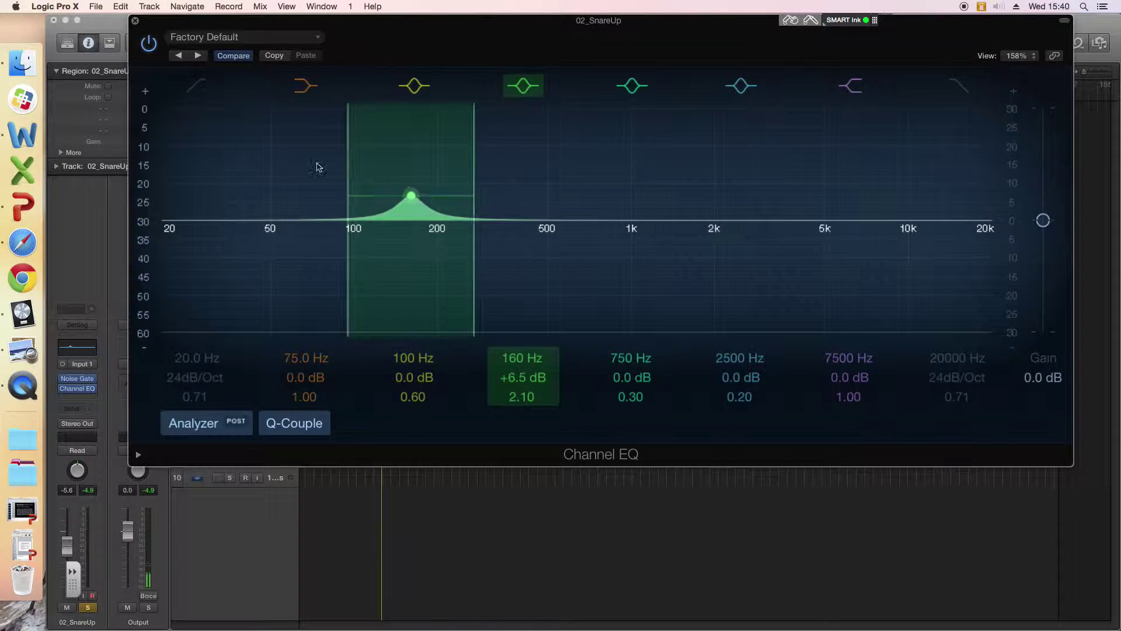
Step: Enable the snare EQ's low-cut filter and raise it to 87 Hz at 48 dB/Oct
click(199, 86)
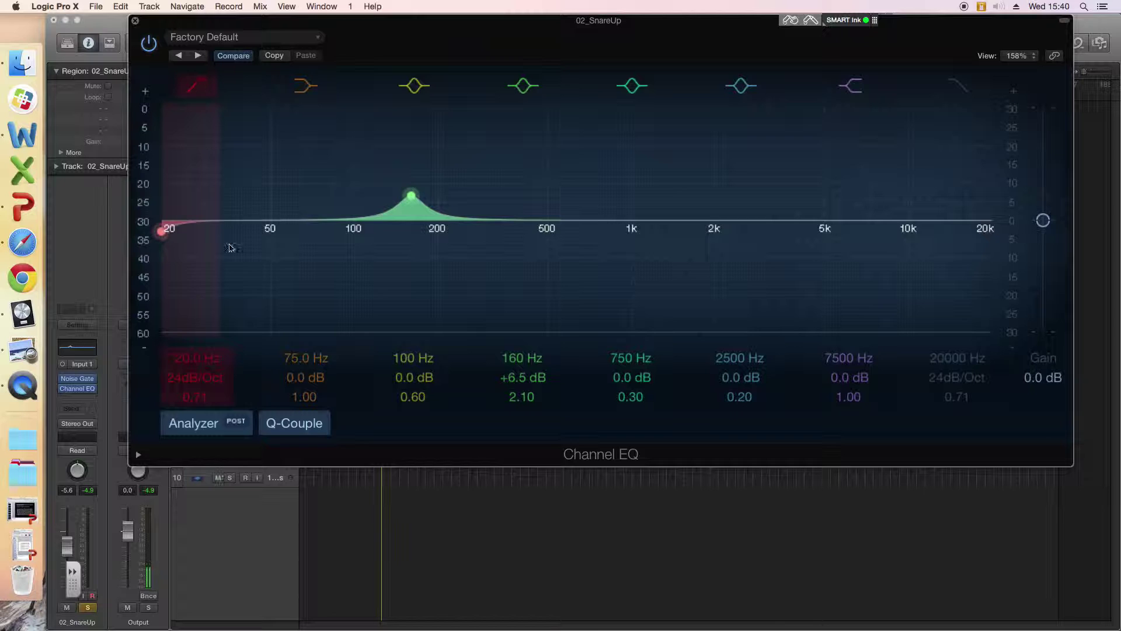
mouse_move(195, 357)
mouse_down()
mouse_move(197, 404)
mouse_move(185, 358)
mouse_up()
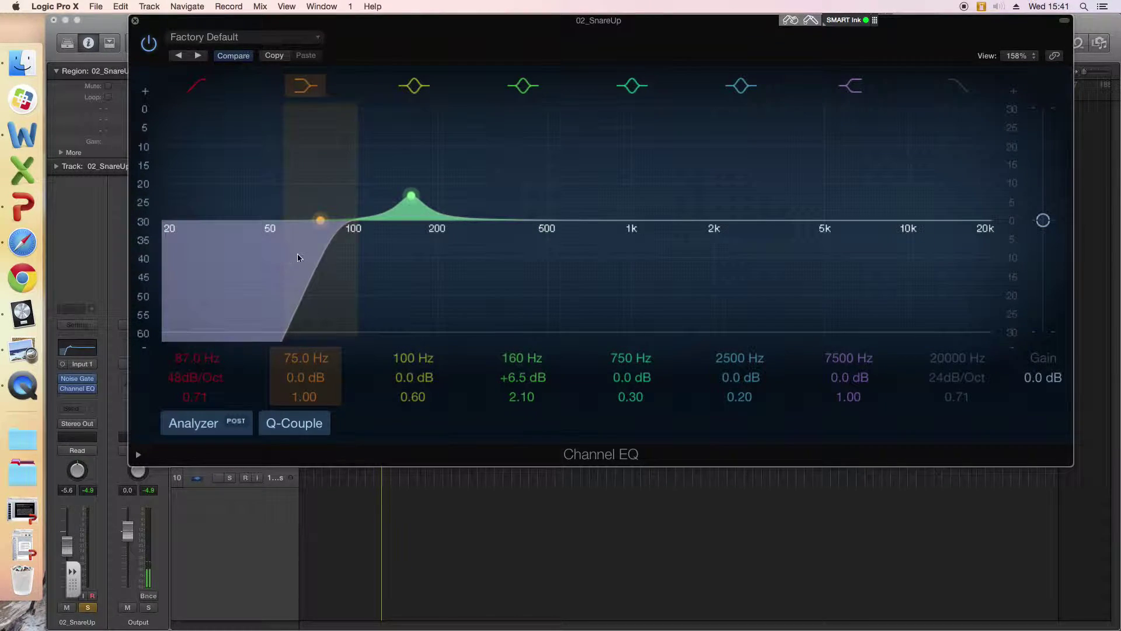
key(super+Tab)
key(super+Tab)
key(super+Tab)
key(super+Tab)
key(super+Tab)
key(super+Tab)
key(super+Tab)
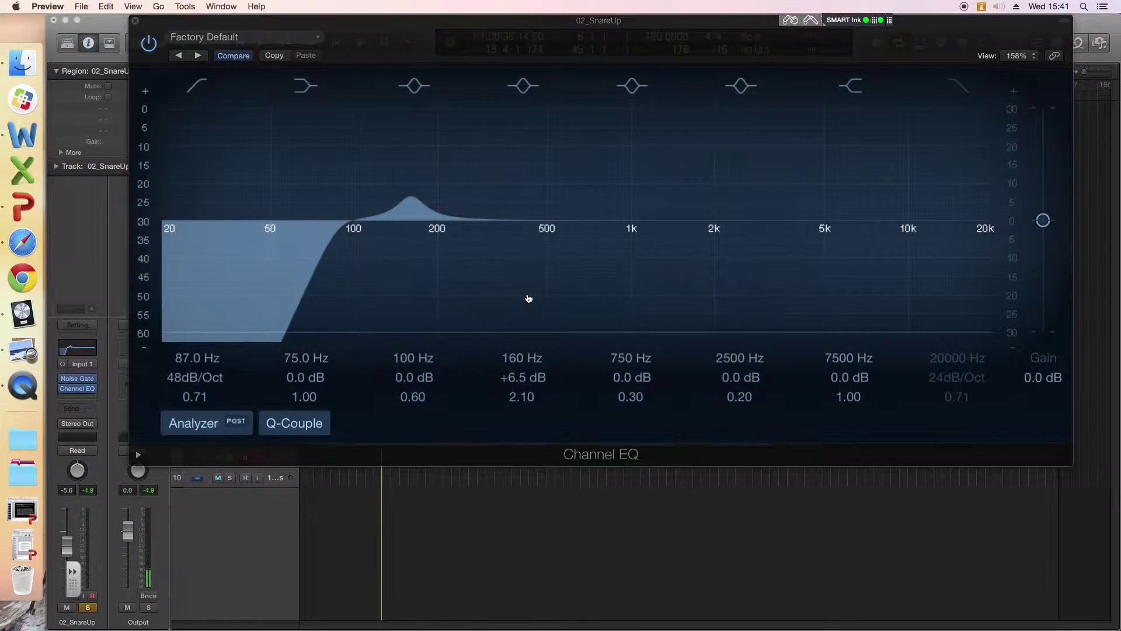
Step: Stretch the Preview chart's marker box to cover both the Bite and Crispness ranges
key(super+Tab)
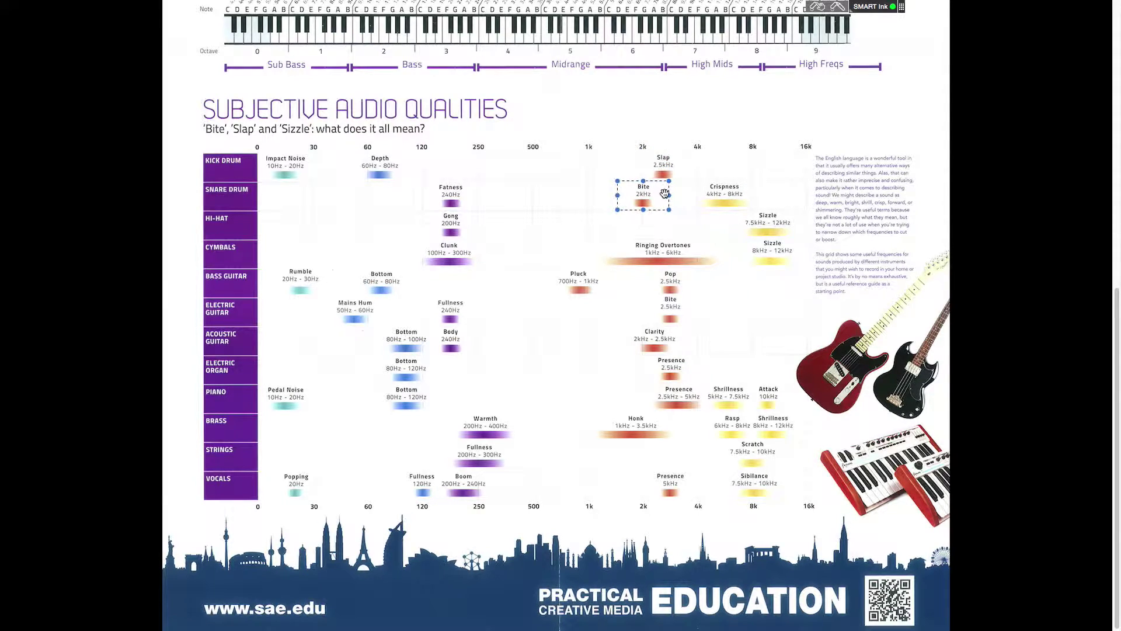
drag(669, 195, 757, 195)
key(super+Tab)
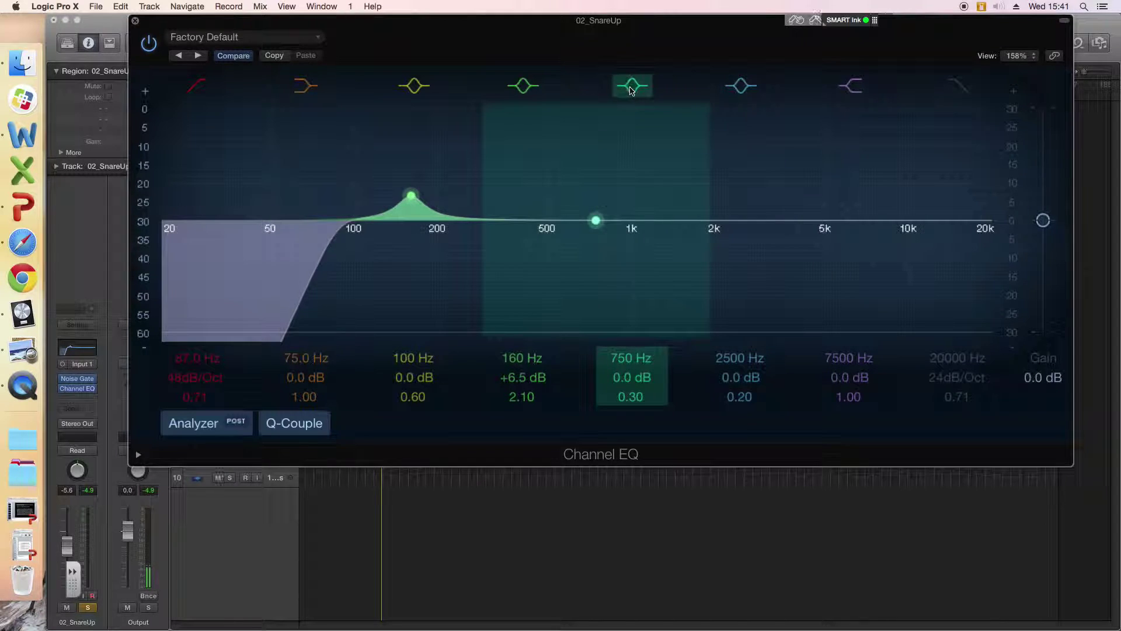
Step: Move the 750 Hz band to 1940 Hz and disable it; drop the 2500 Hz band to about 1900 Hz
click(630, 87)
click(630, 87)
drag(630, 277, 745, 278)
click(631, 86)
click(741, 86)
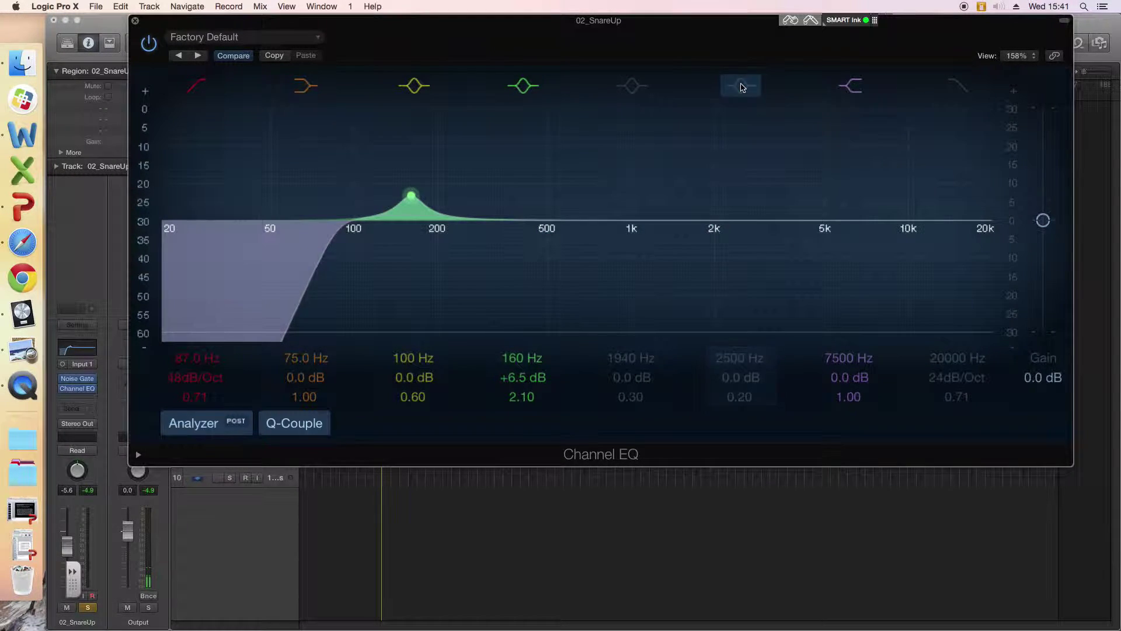
click(741, 86)
mouse_move(731, 357)
mouse_down()
mouse_move(735, 411)
mouse_move(739, 362)
mouse_move(753, 418)
mouse_move(753, 351)
mouse_move(739, 443)
mouse_up()
Step: Try the 2k band as a wide cut, then sweep it toward 3450 Hz with a +10 dB boost
drag(740, 377, 740, 430)
click(739, 89)
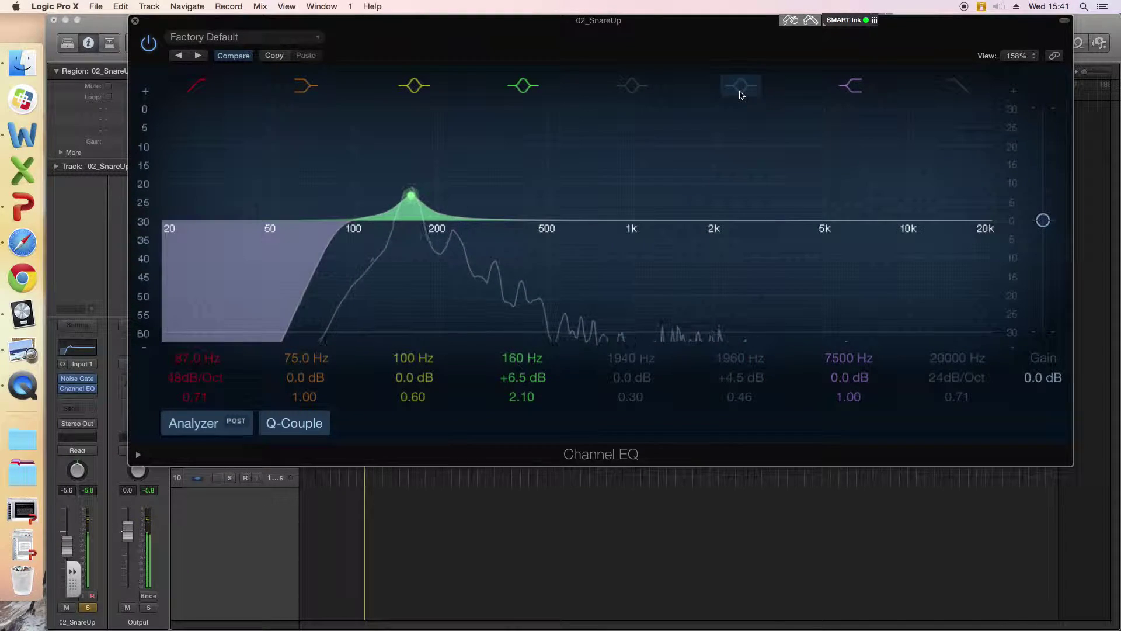
click(740, 88)
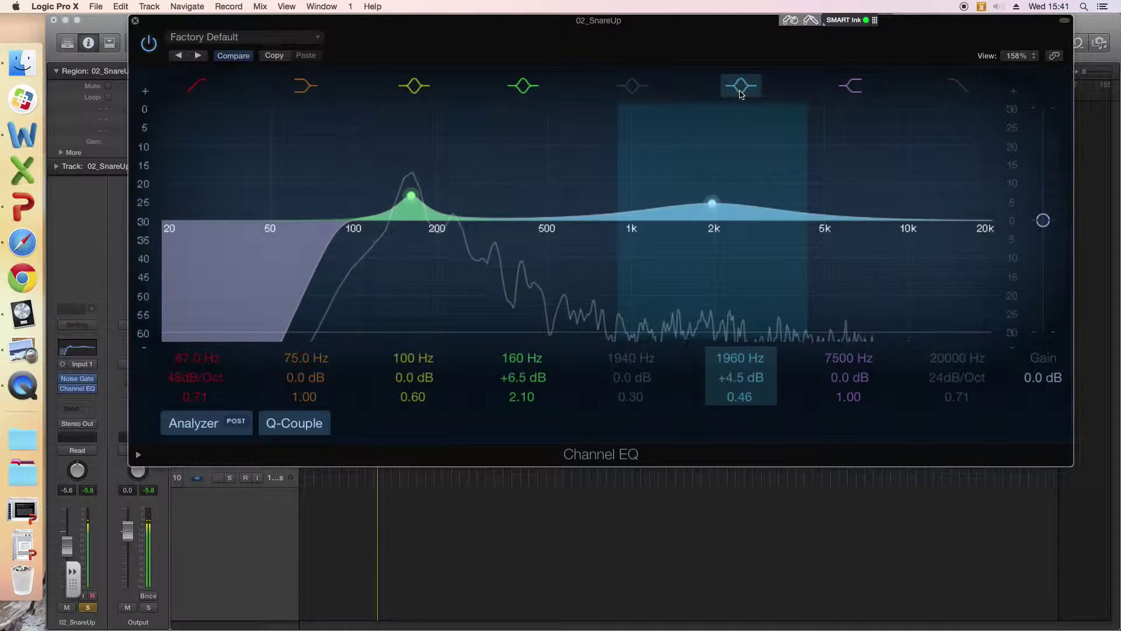
drag(740, 353, 740, 304)
mouse_move(740, 377)
mouse_down()
mouse_move(740, 345)
mouse_move(735, 394)
mouse_up()
key(space)
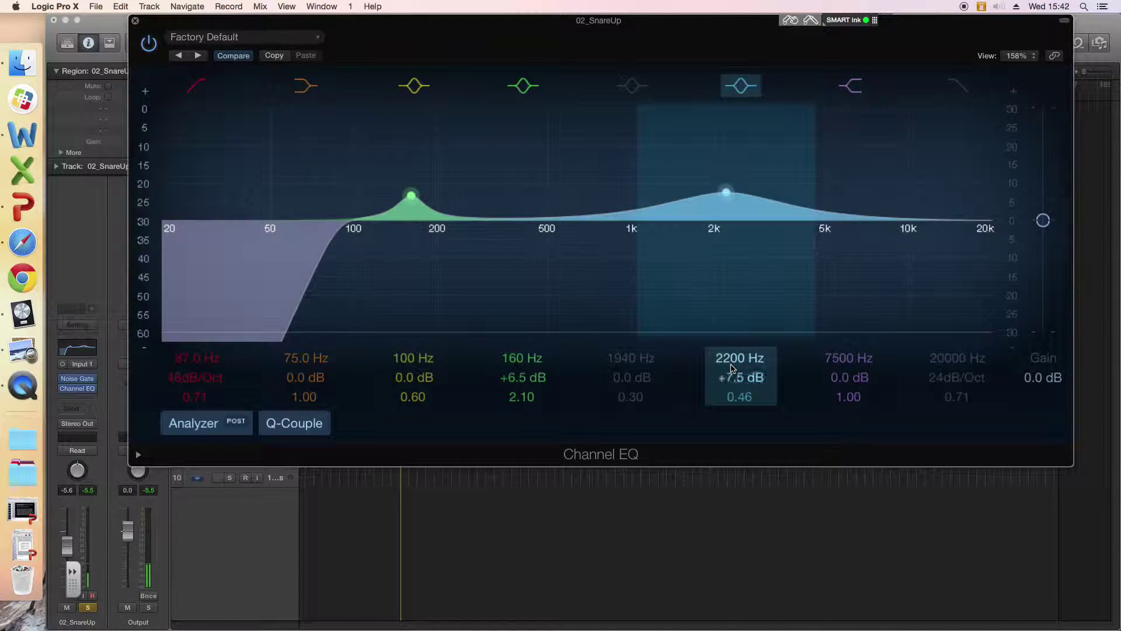
Step: Boost the high band to +18 dB with a Q of 0.67 and audition it
drag(739, 377, 739, 342)
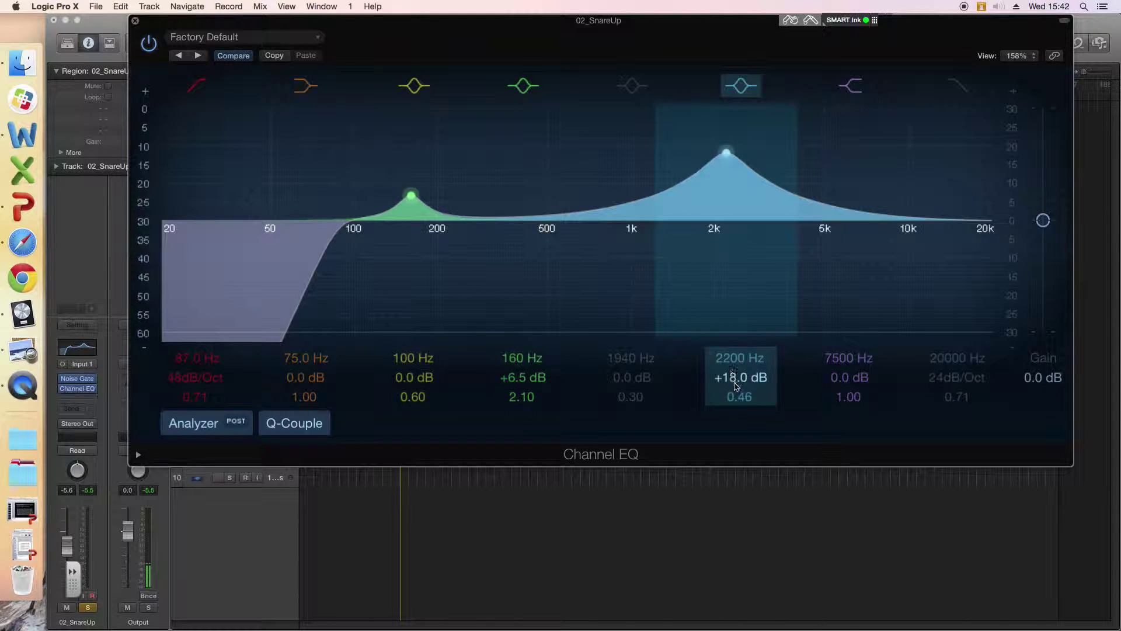
drag(737, 398, 739, 392)
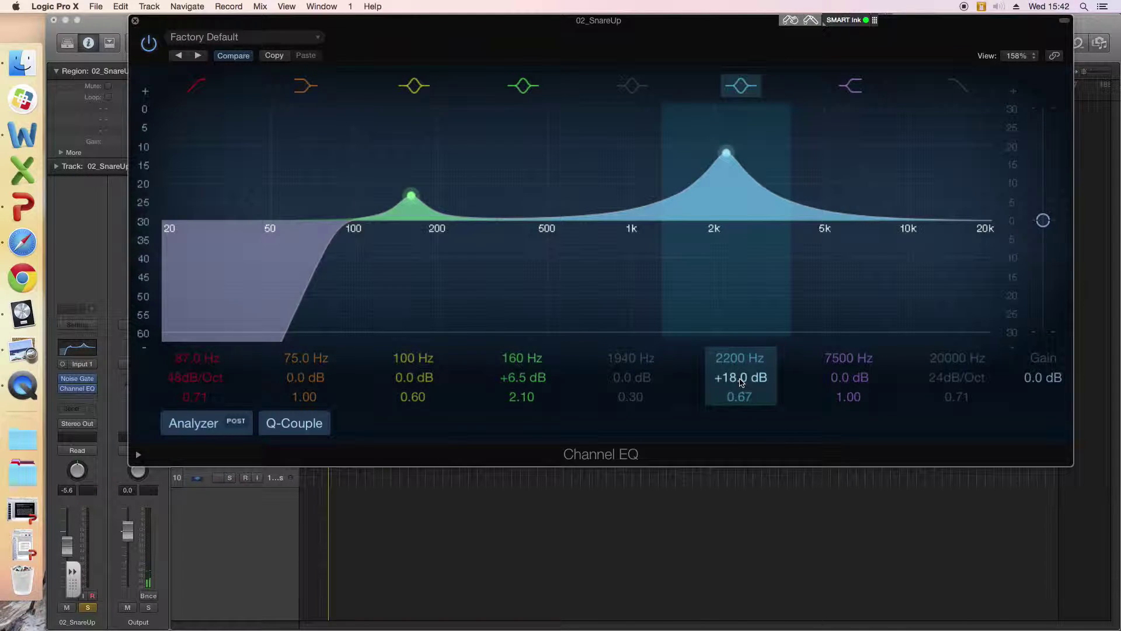
key(space)
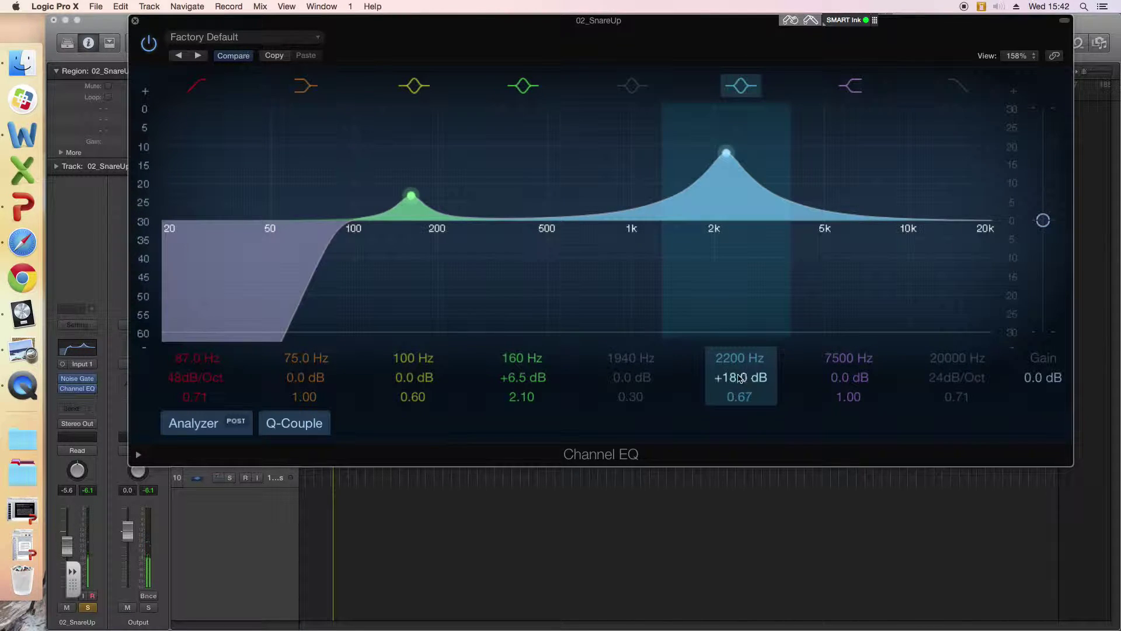
scroll(740, 378, down, 10)
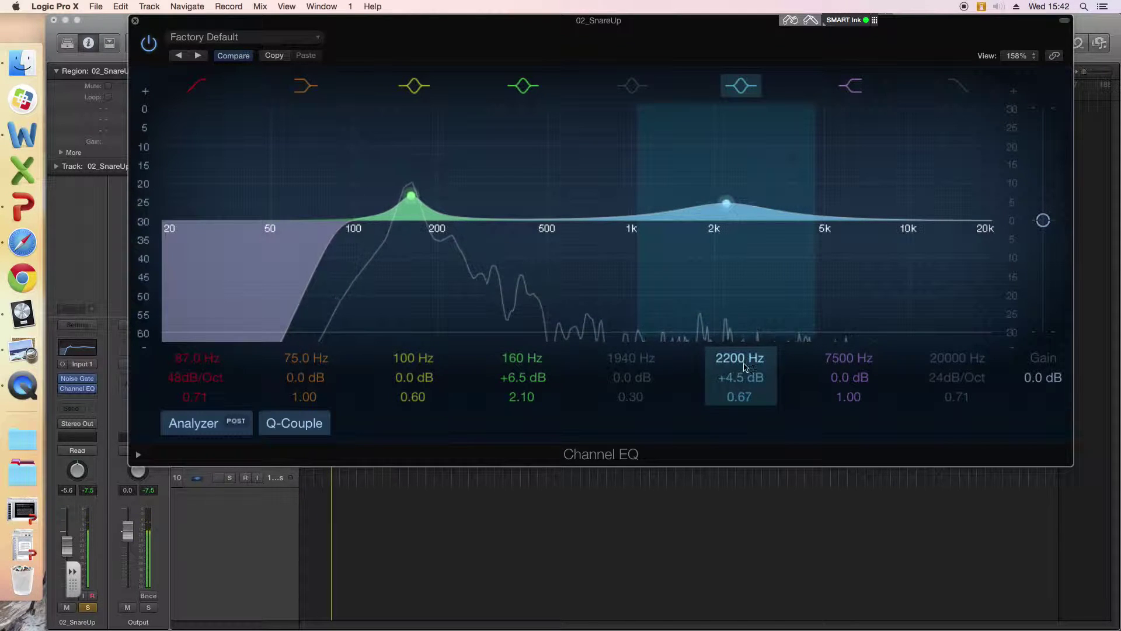
scroll(736, 365, up, 10)
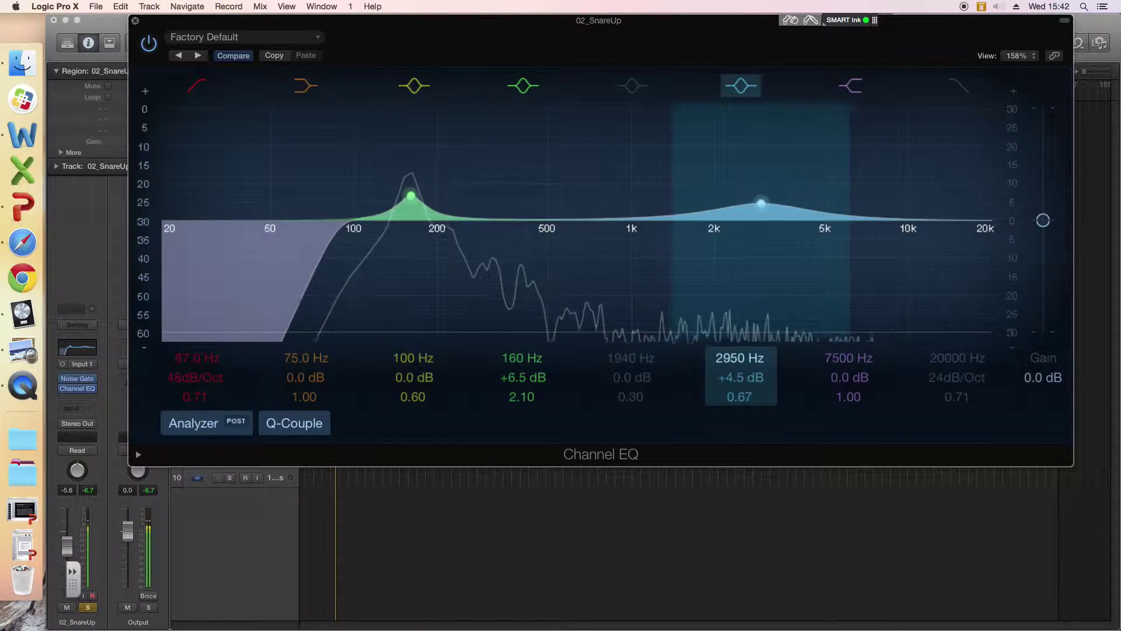
scroll(739, 357, up, 3)
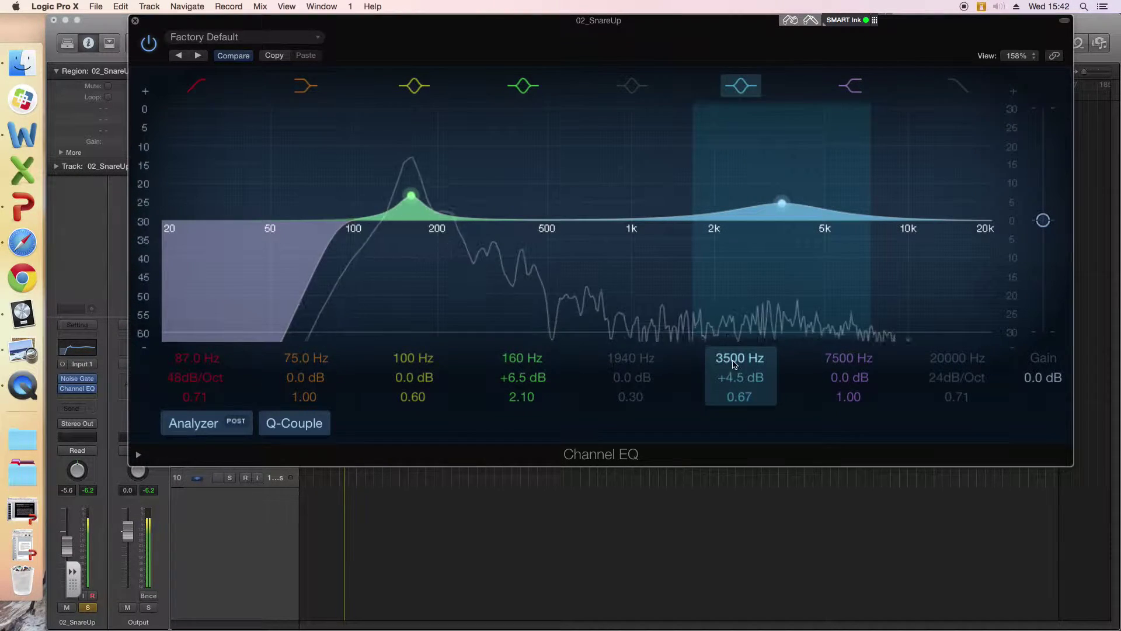
scroll(736, 365, down, 2)
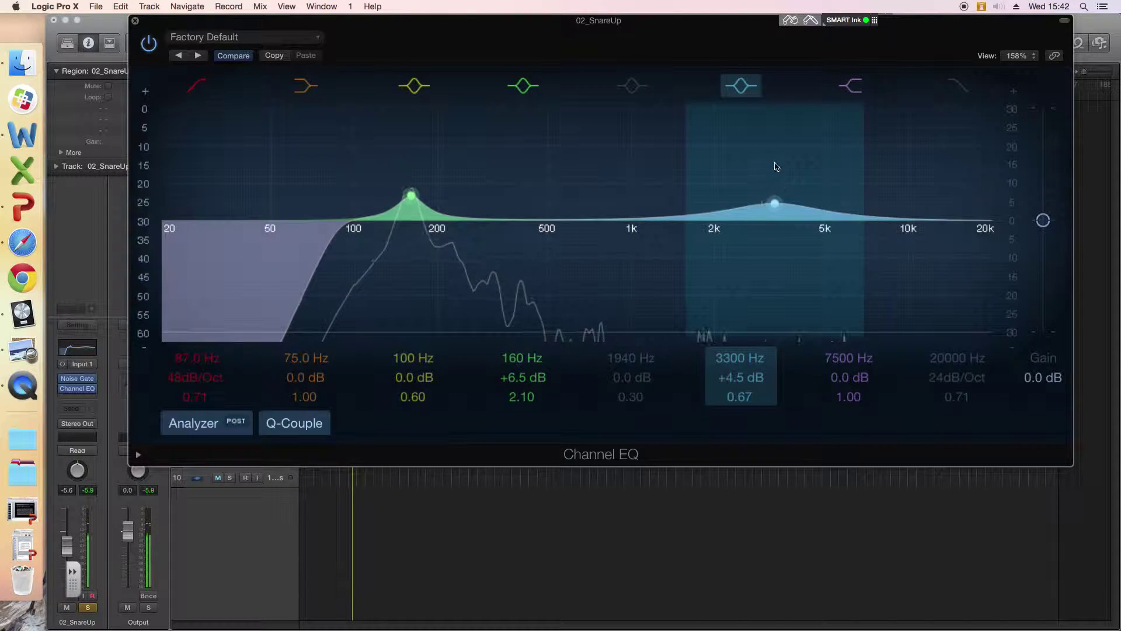
Step: Compare the high band on and off, settling its boost at +5 dB around 3200 Hz
click(740, 86)
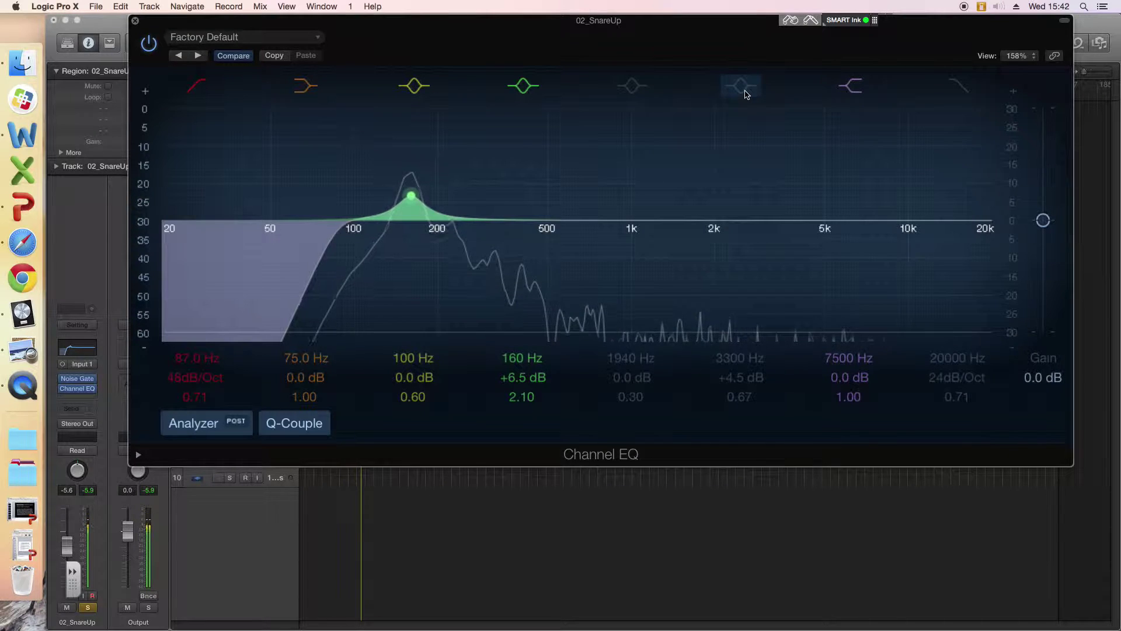
click(745, 94)
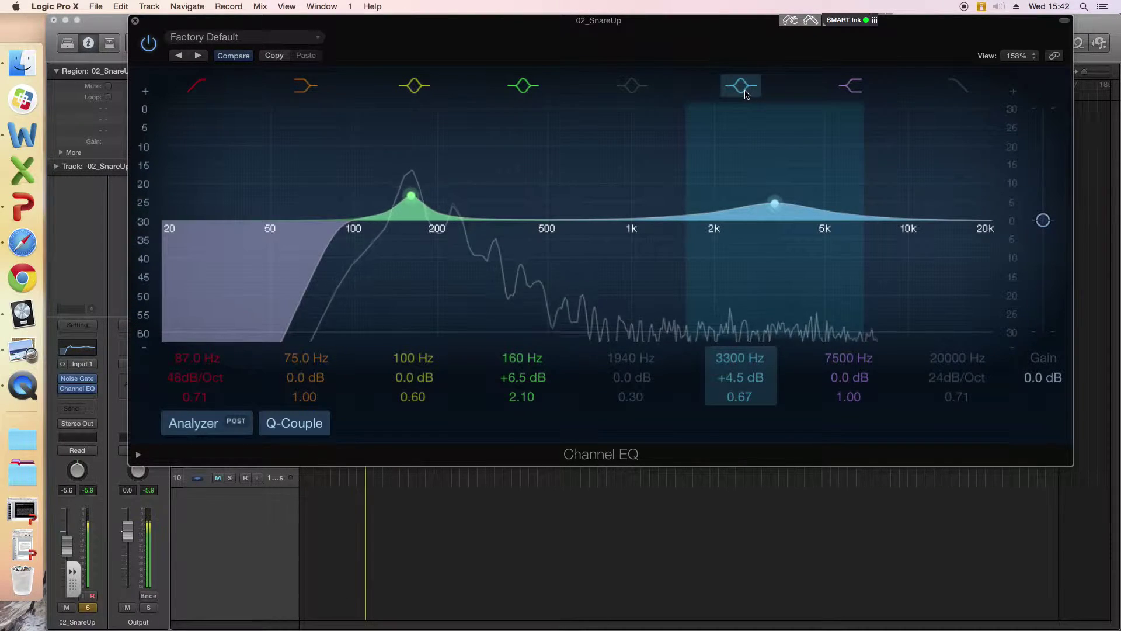
mouse_move(731, 389)
mouse_down()
mouse_move(740, 360)
mouse_move(741, 377)
mouse_up()
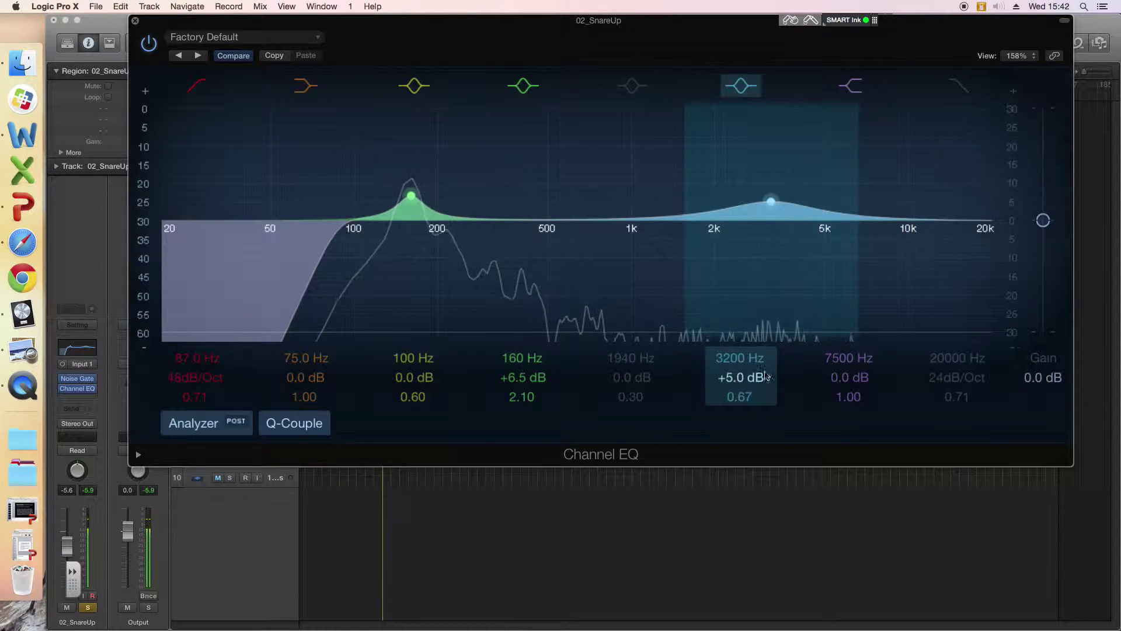
click(750, 85)
click(751, 85)
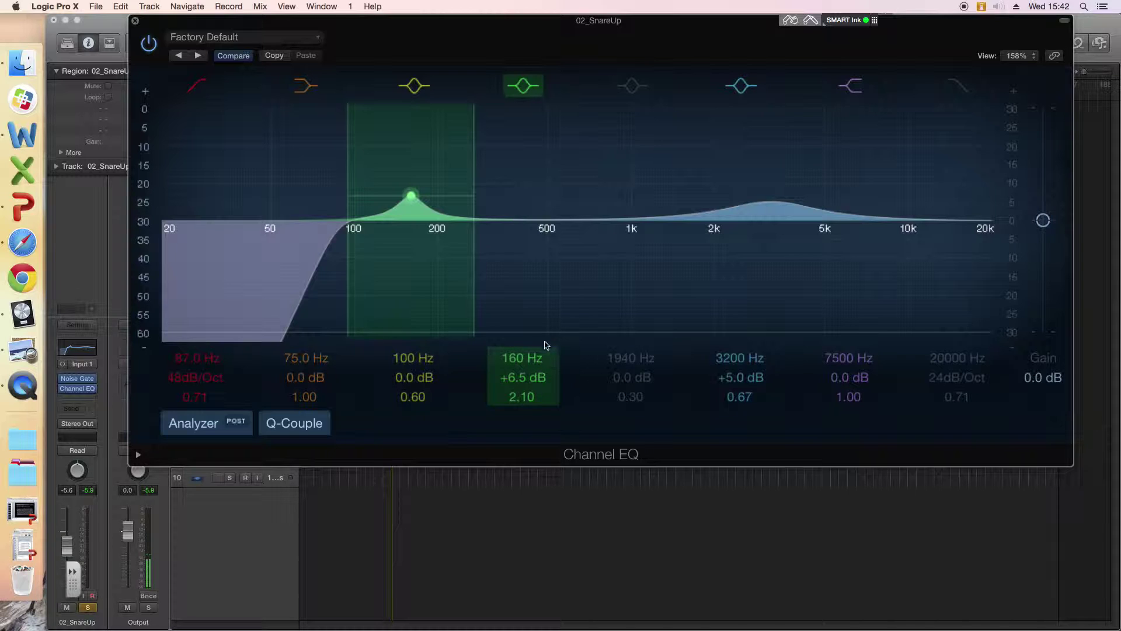
Step: Narrow the Preview marker box to frame only the 4–8 kHz Crispness range
key(super+Tab)
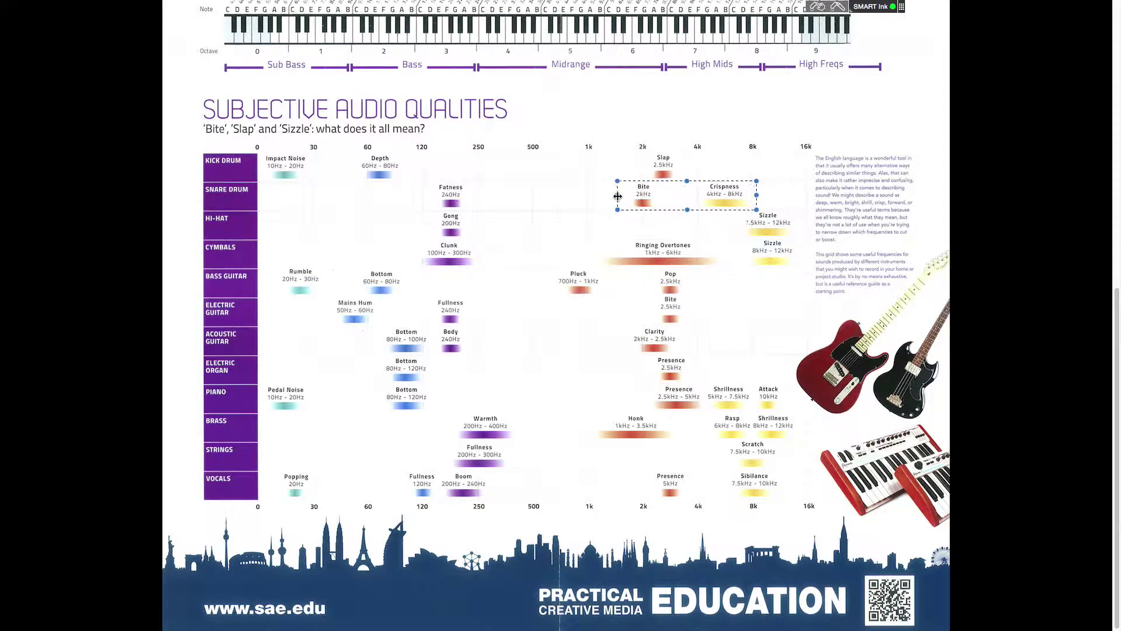
drag(618, 196, 694, 196)
key(super+Tab)
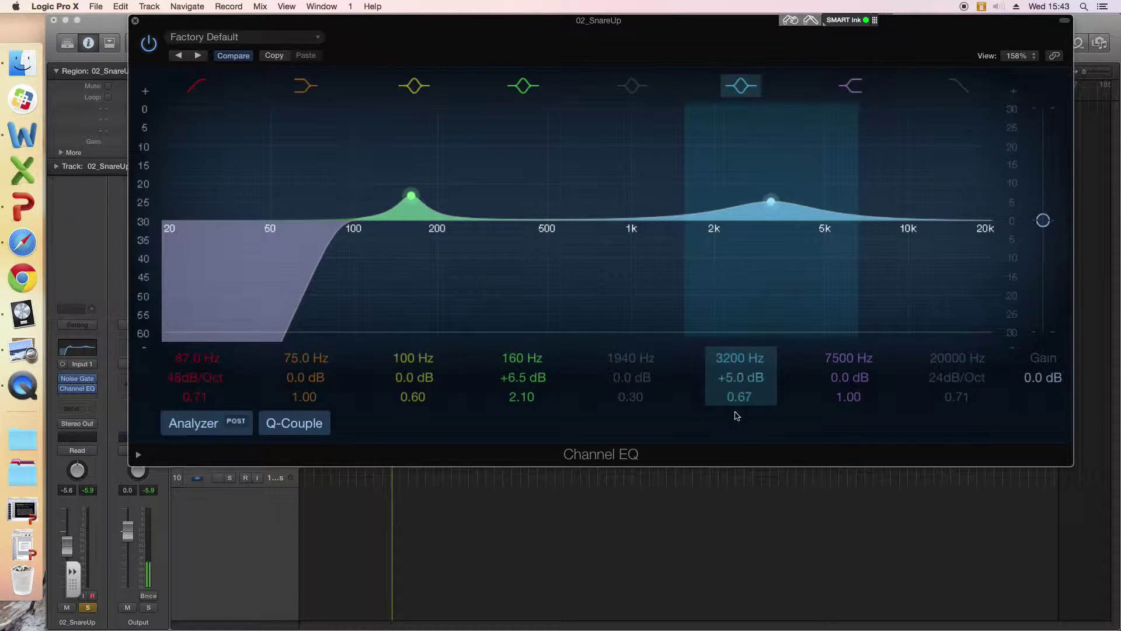
drag(739, 398, 739, 427)
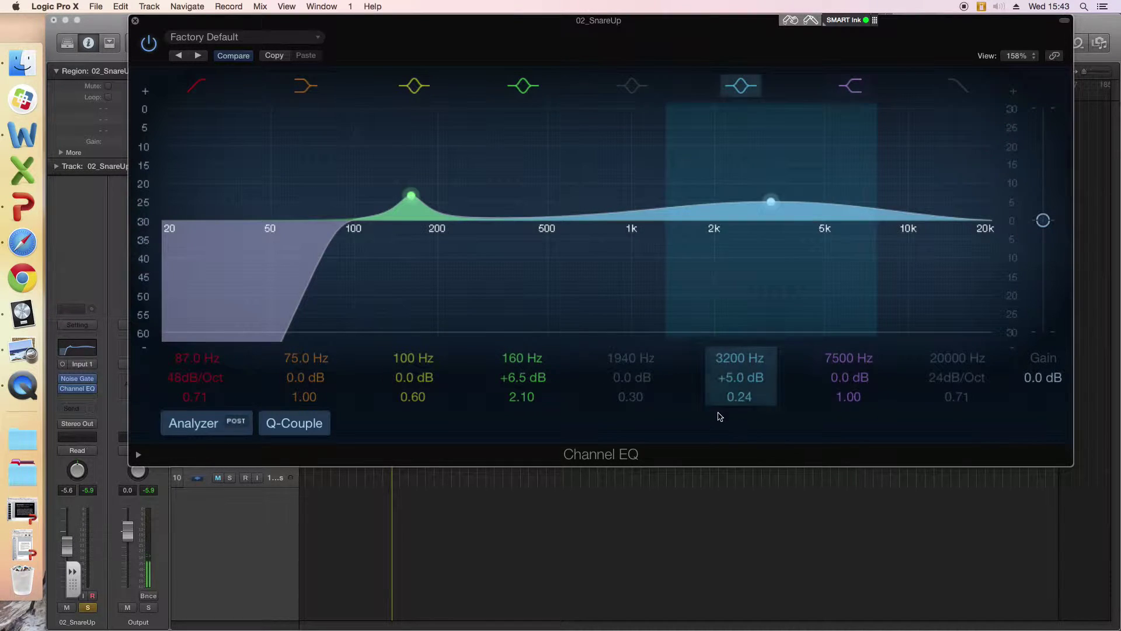
double_click(739, 397)
text(1)
key(Return)
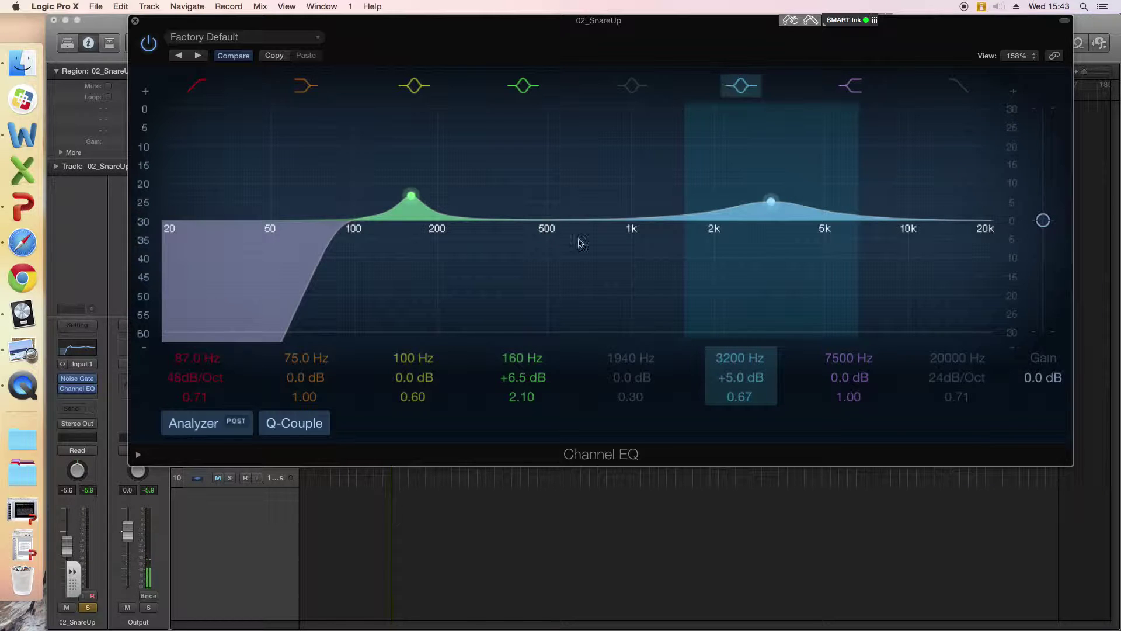
Step: Move the chart's marker box from Crispness to the snare row's 500 Hz–1k column
key(super+Tab)
key(super+Tab)
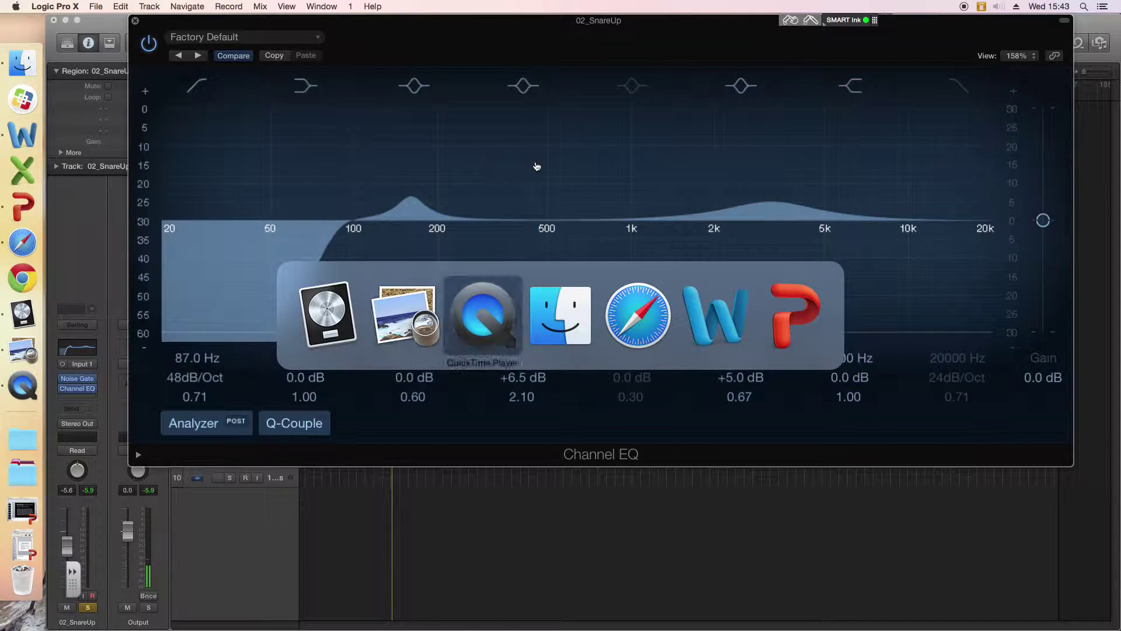
key(super+Tab)
key(super+Tab)
key(super+Tab)
key(super+Tab)
key(super+Tab)
key(super+Tab)
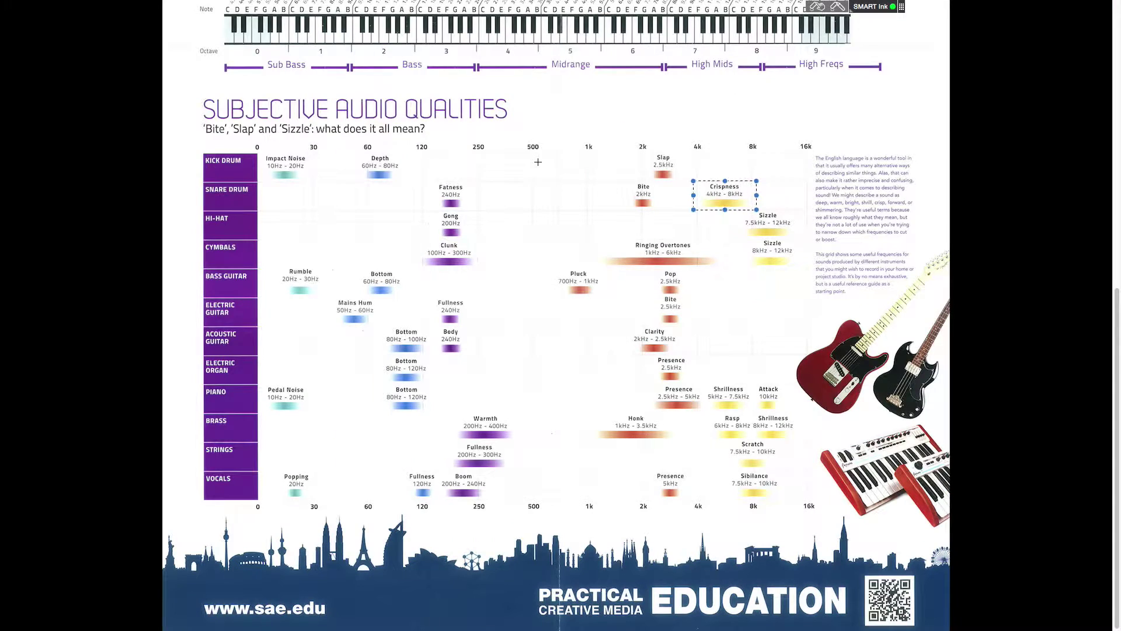
mouse_move(688, 195)
mouse_down()
mouse_move(514, 158)
mouse_move(510, 195)
mouse_up()
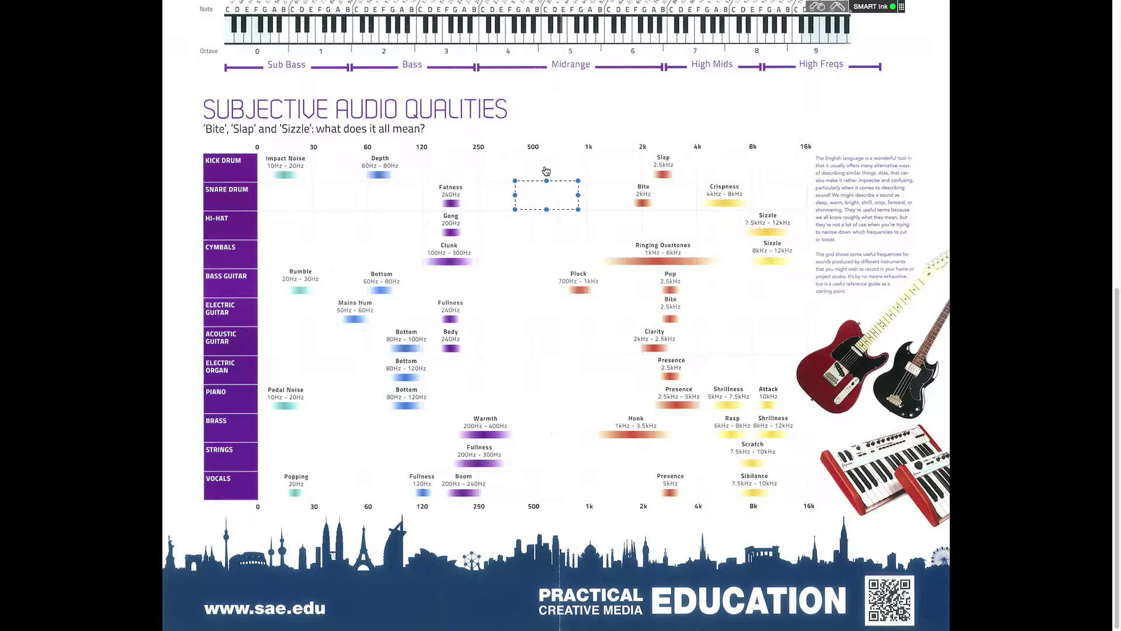
key(super+Tab)
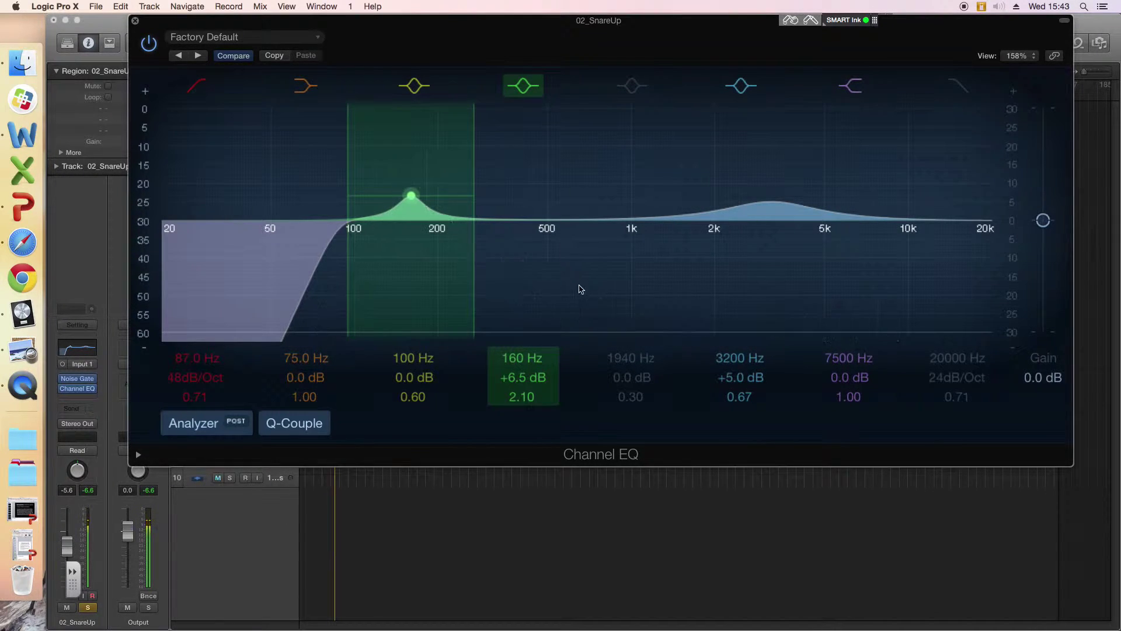
Step: Enable band 5, sweep it down from 1940 Hz past 760 Hz, and cut -21.5 dB at 415 Hz
click(632, 86)
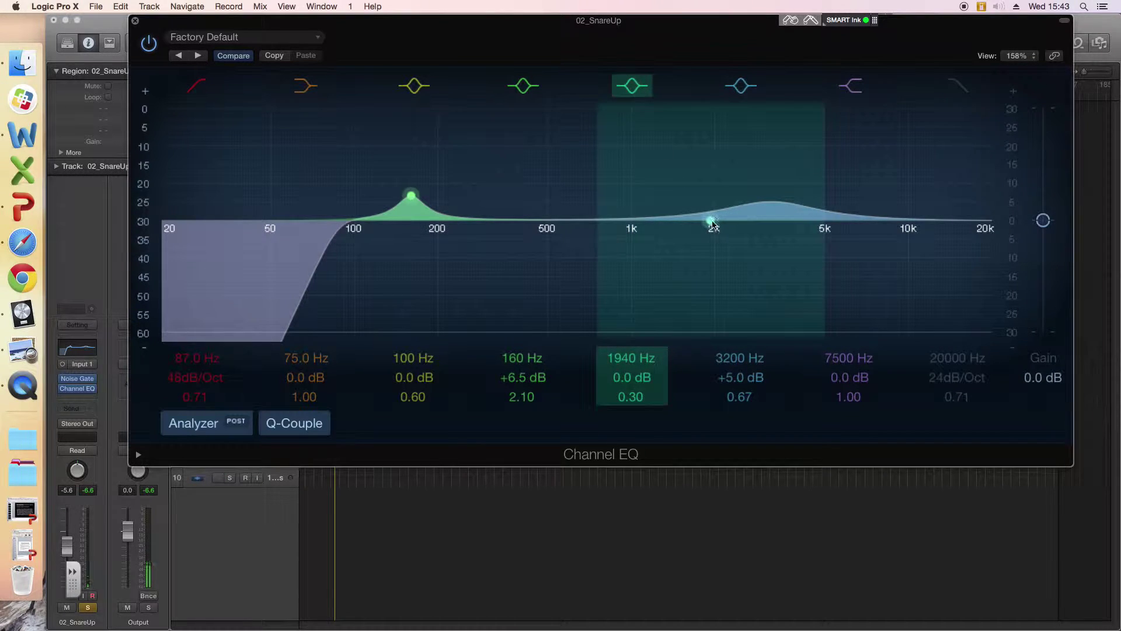
drag(712, 223, 600, 217)
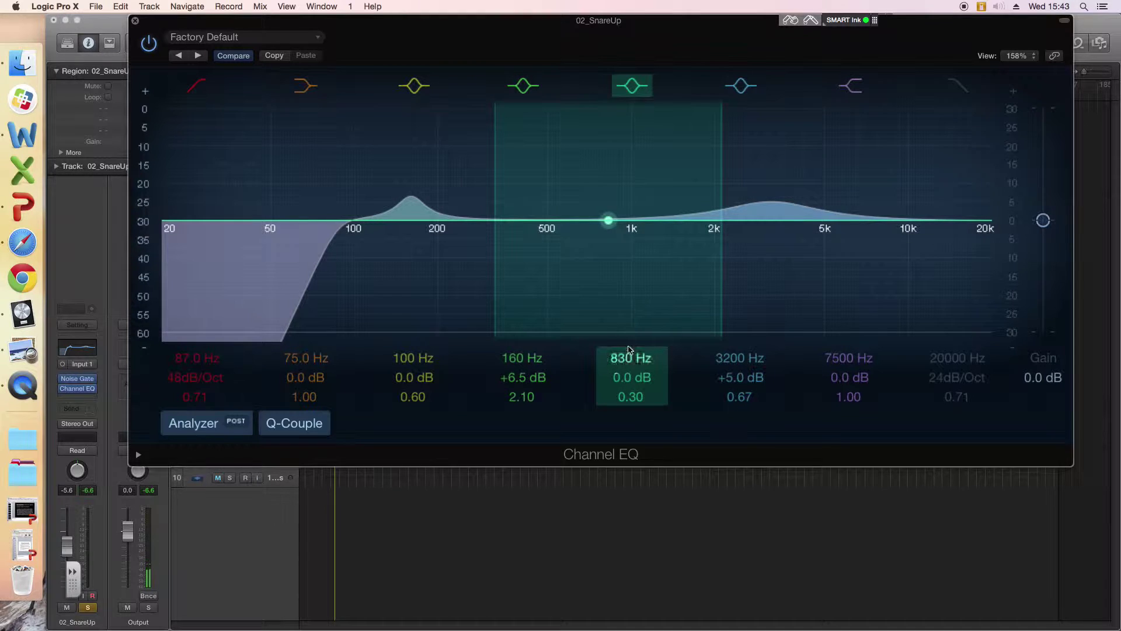
mouse_move(623, 352)
mouse_down()
mouse_move(627, 382)
mouse_move(631, 349)
mouse_up()
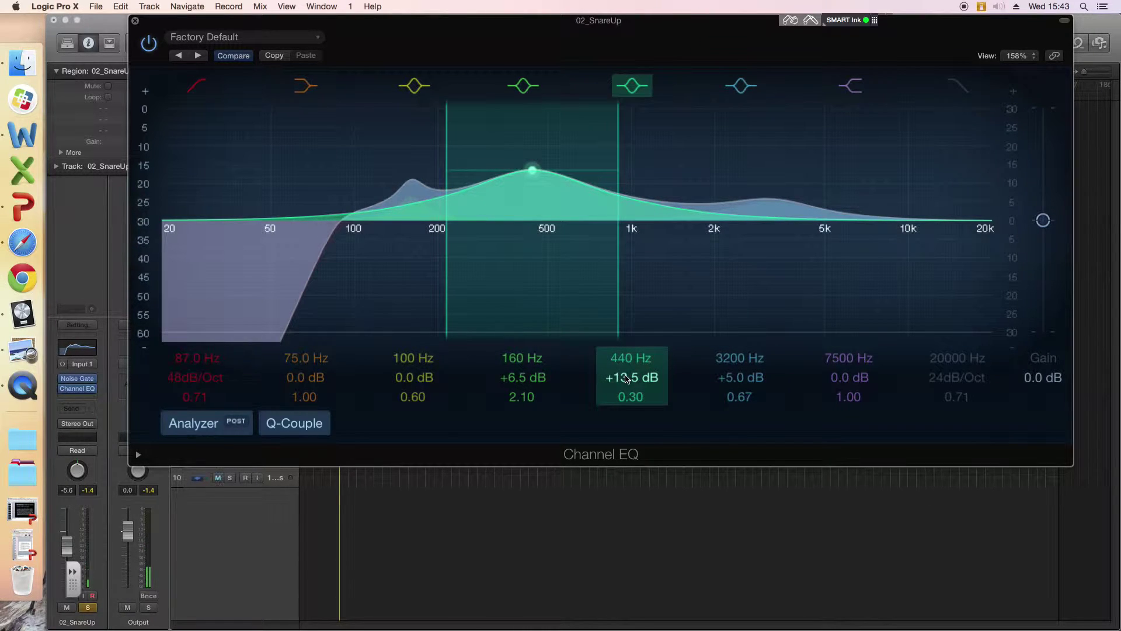
drag(626, 378, 630, 413)
drag(635, 362, 635, 367)
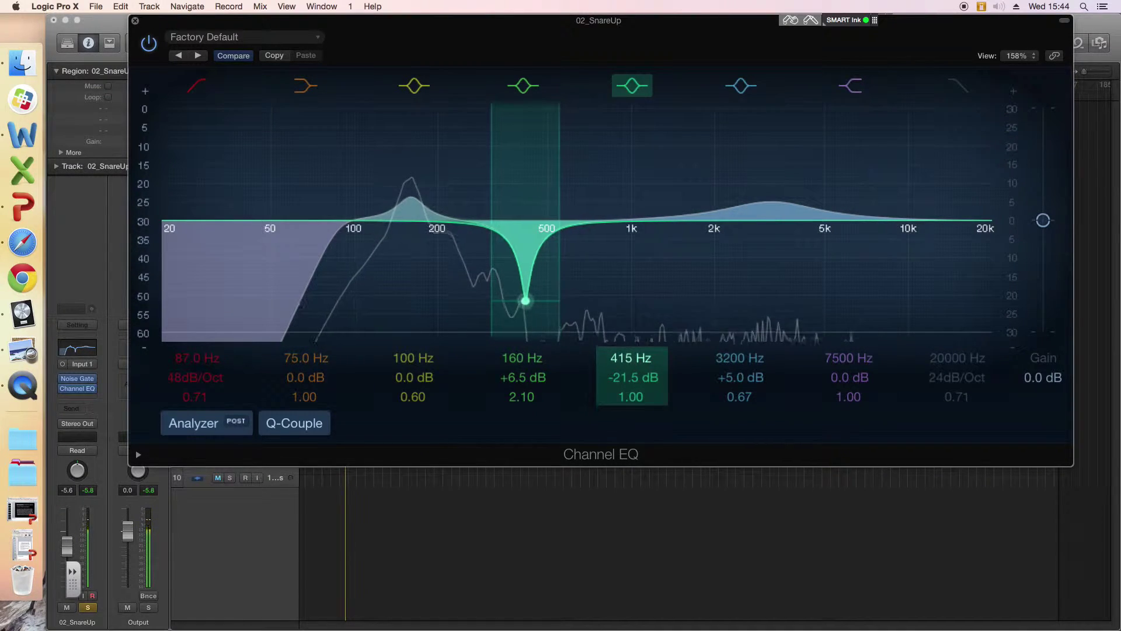
Step: Compare the 415 Hz cut on and off, adjust its Q, and shift it to a shallower 465 Hz
click(636, 90)
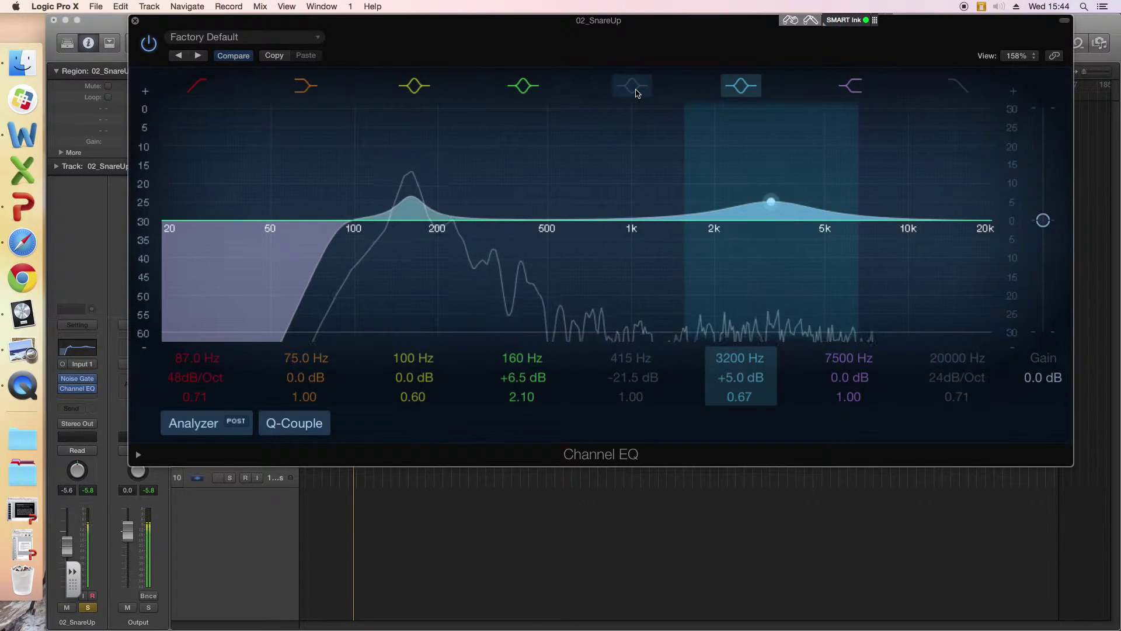
click(637, 91)
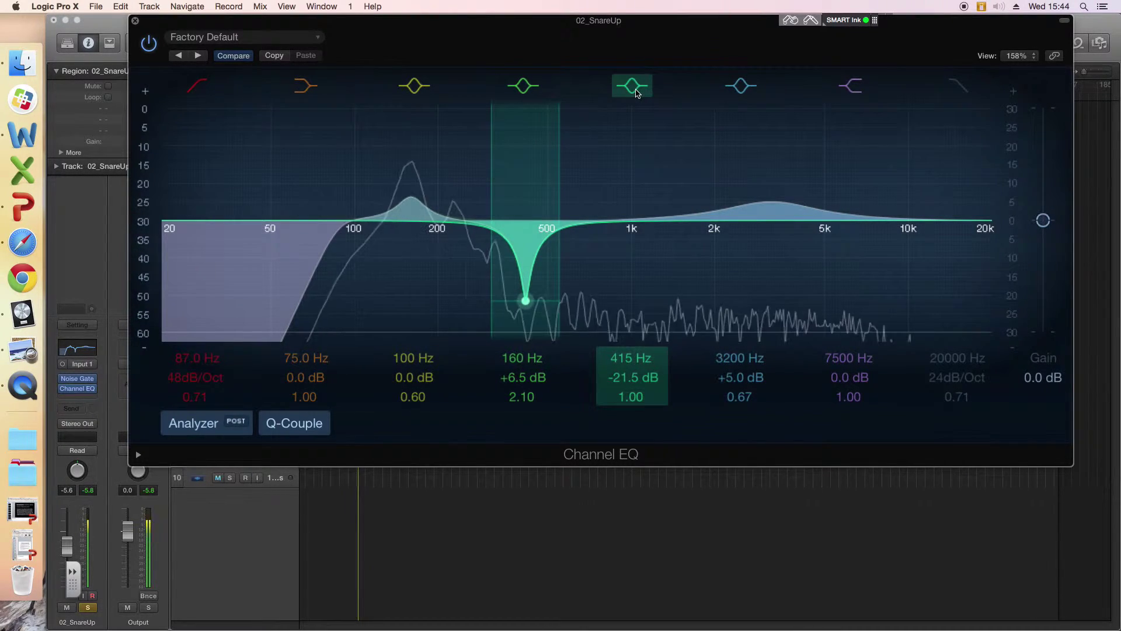
click(637, 92)
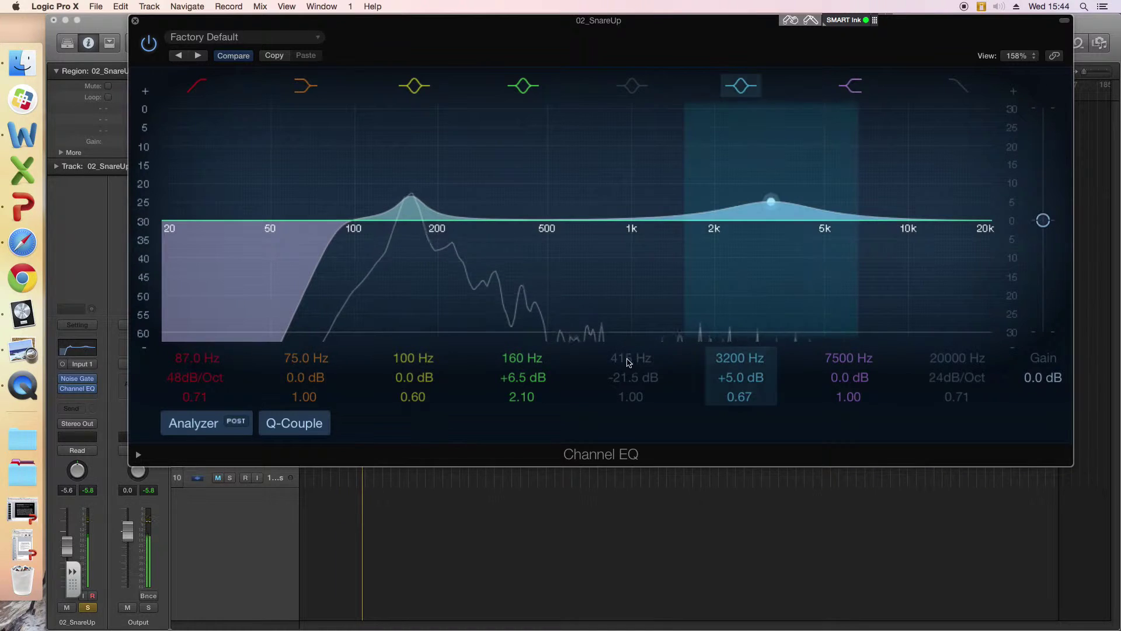
click(632, 87)
scroll(630, 357, up, 3)
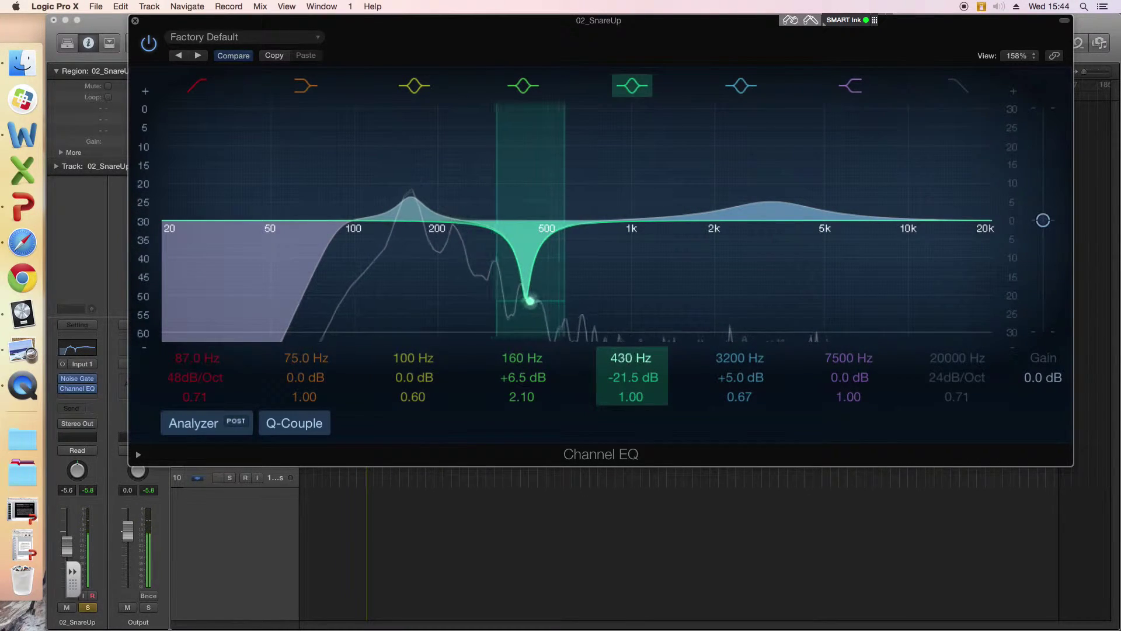
scroll(631, 396, down, 4)
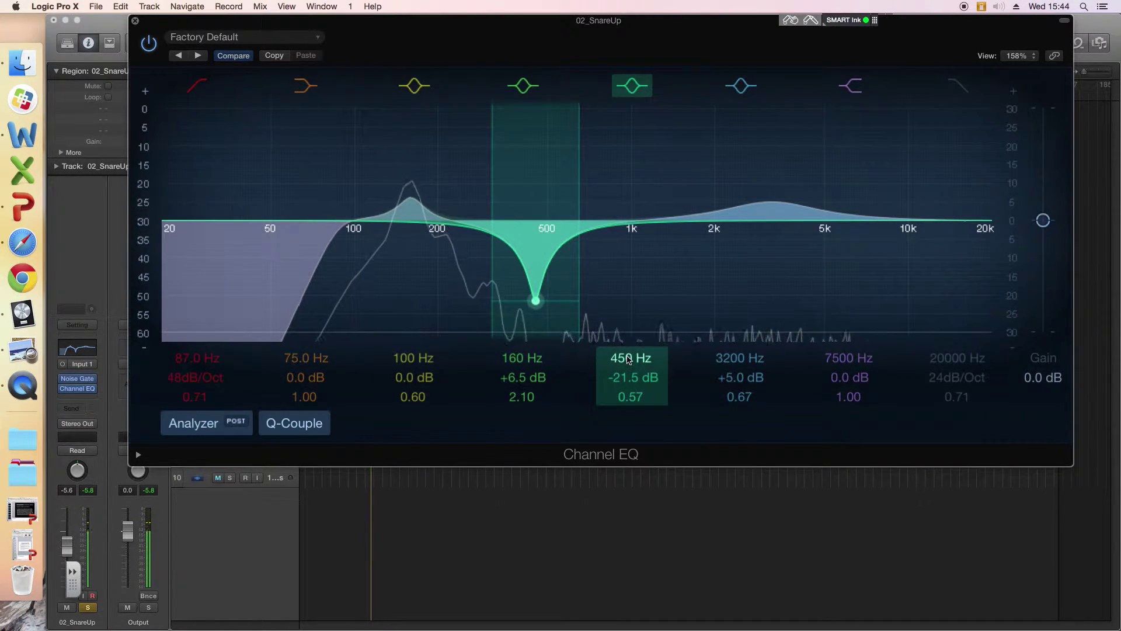
drag(535, 301, 538, 284)
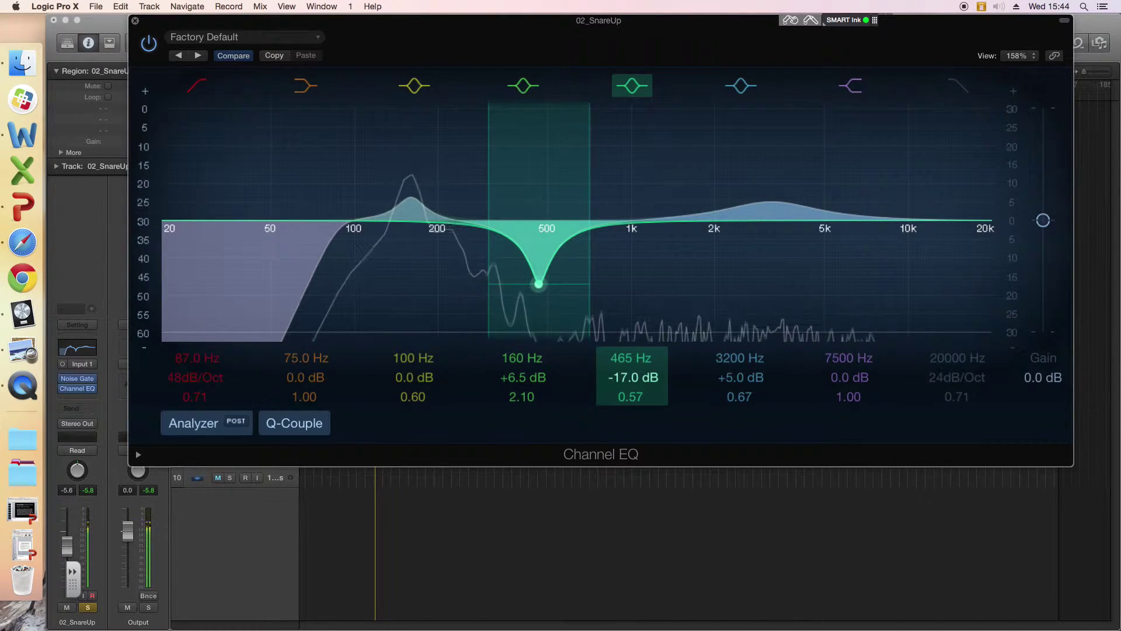
Step: Reduce the cut to -11.5 dB with Q 0.57 and return it to 415 Hz
click(628, 88)
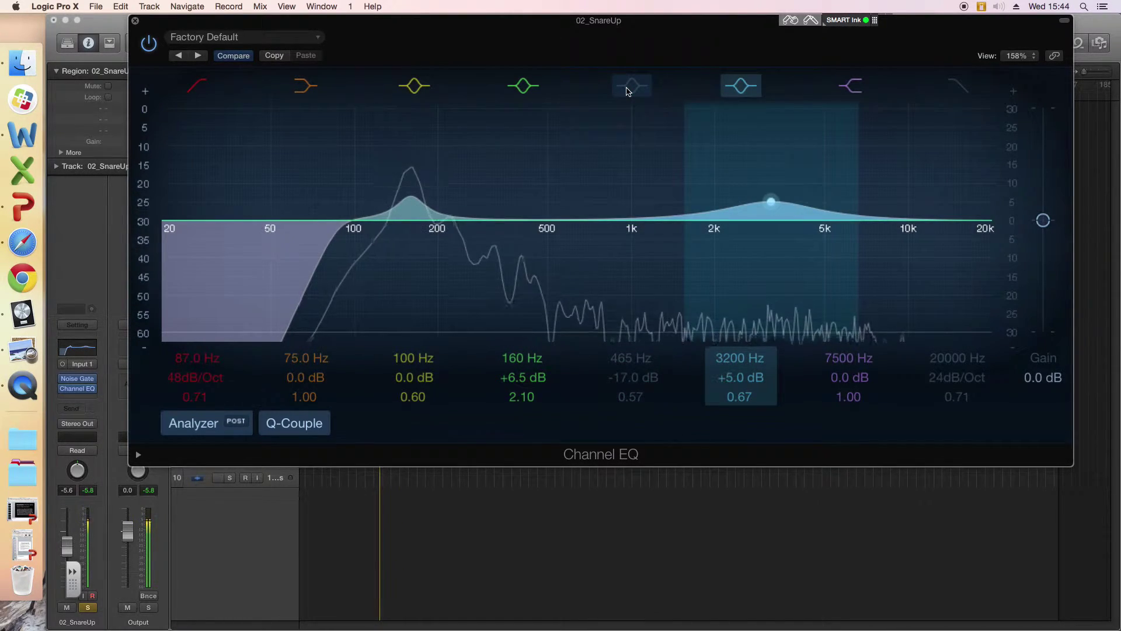
click(629, 87)
mouse_move(633, 377)
mouse_down()
mouse_move(625, 341)
mouse_move(633, 376)
mouse_up()
click(644, 89)
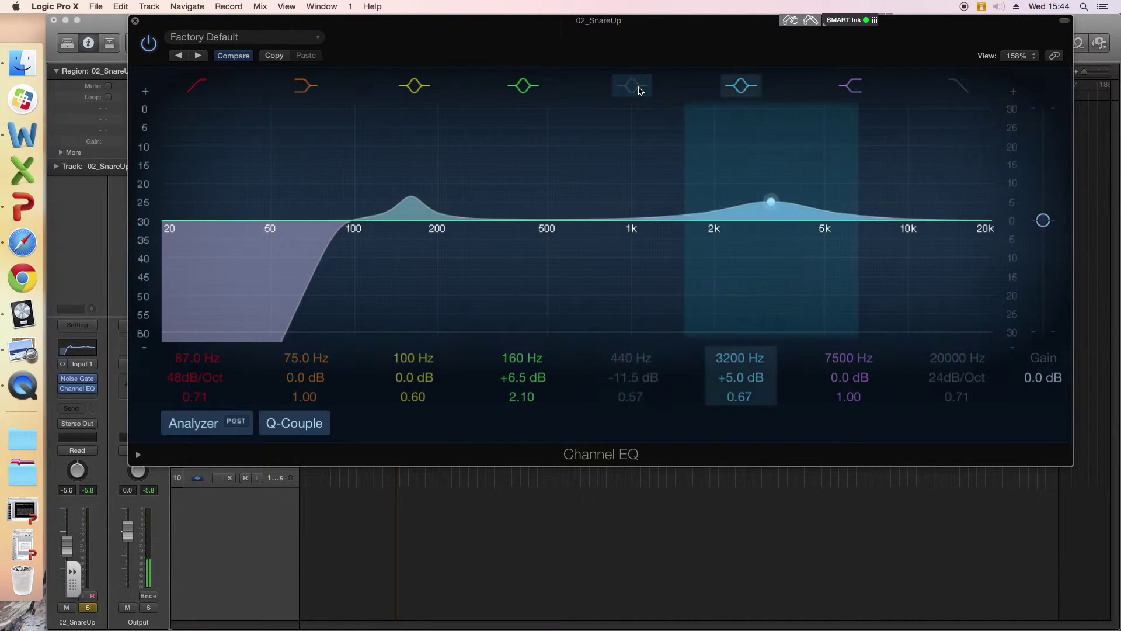
click(641, 90)
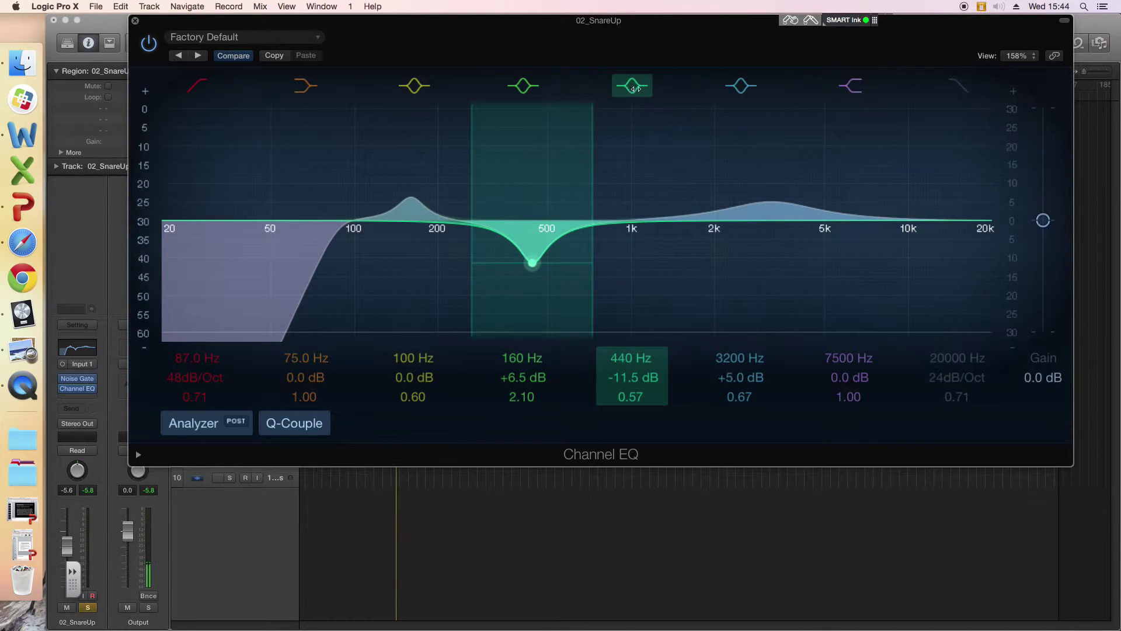
click(634, 89)
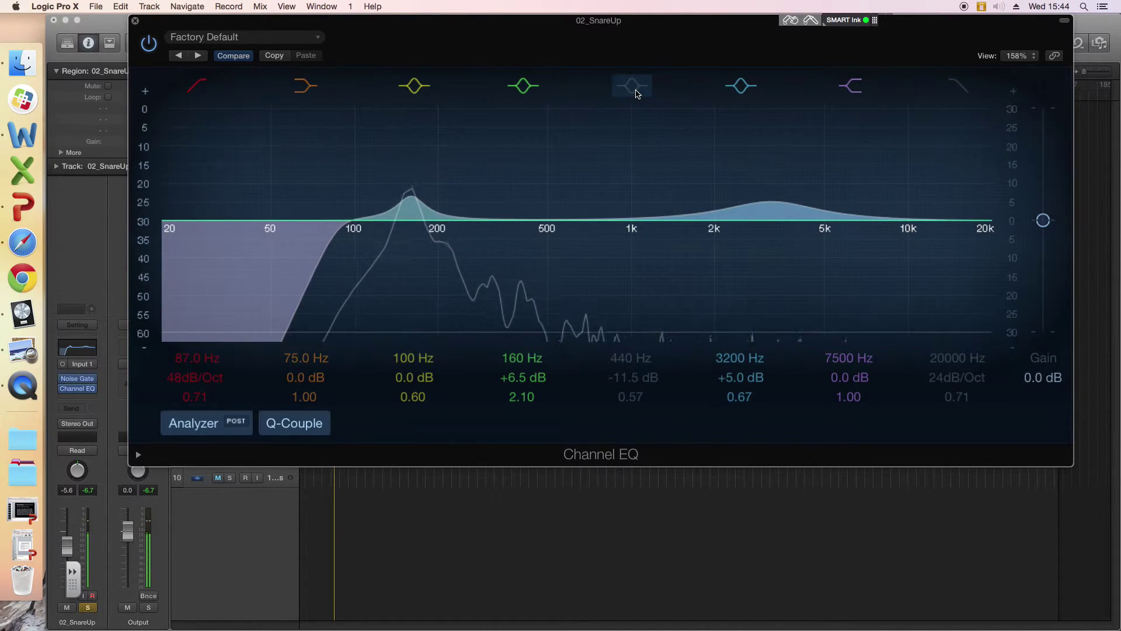
click(635, 89)
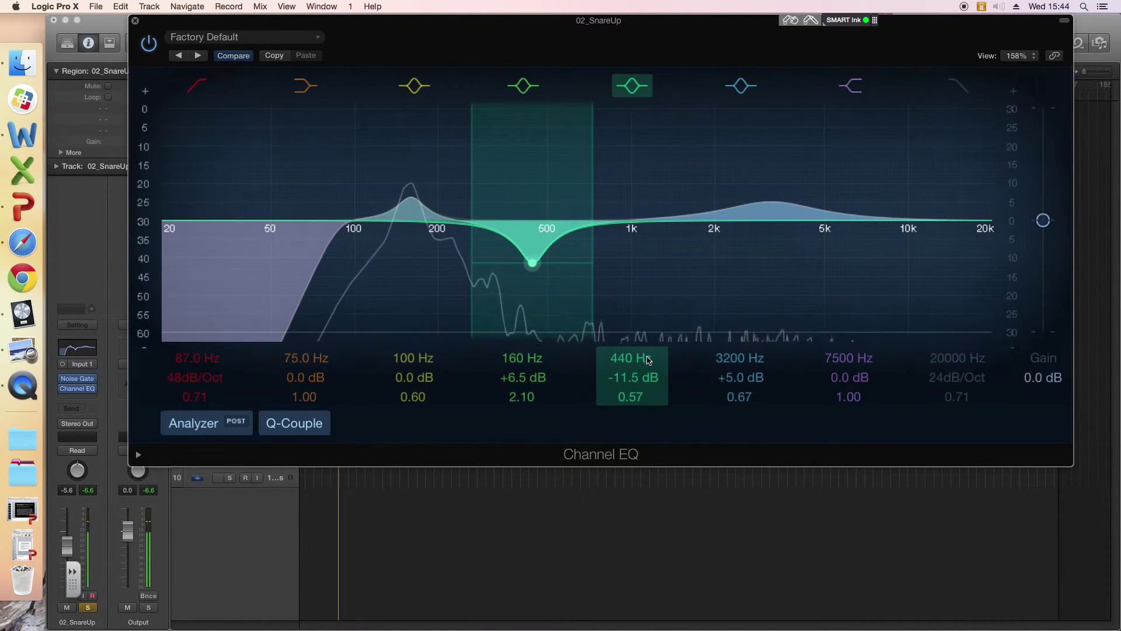
drag(632, 362, 633, 373)
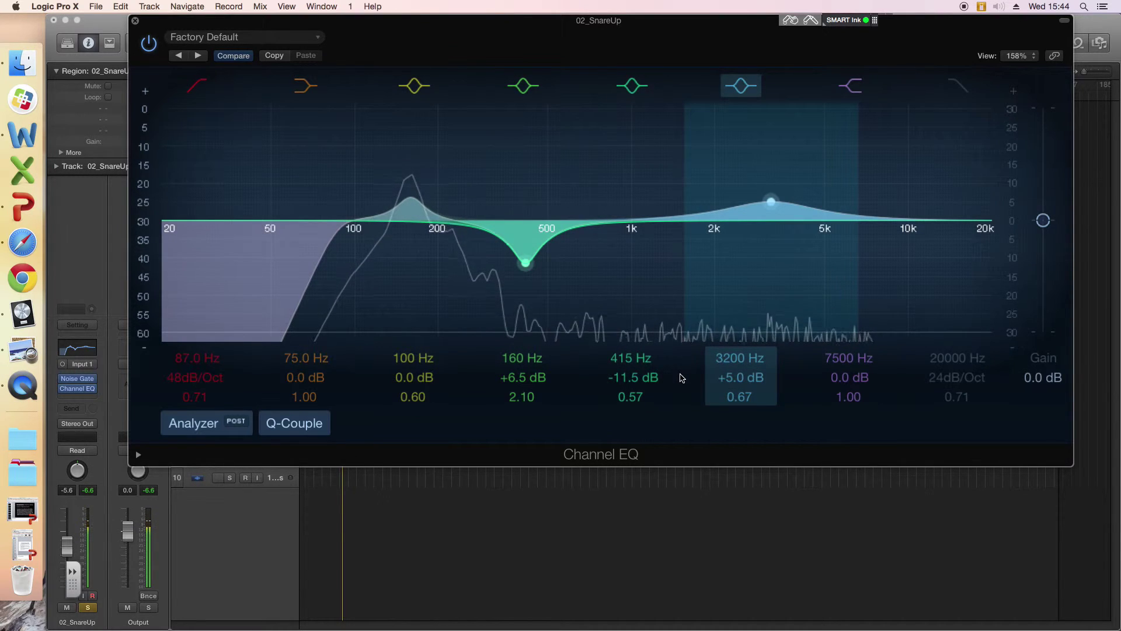